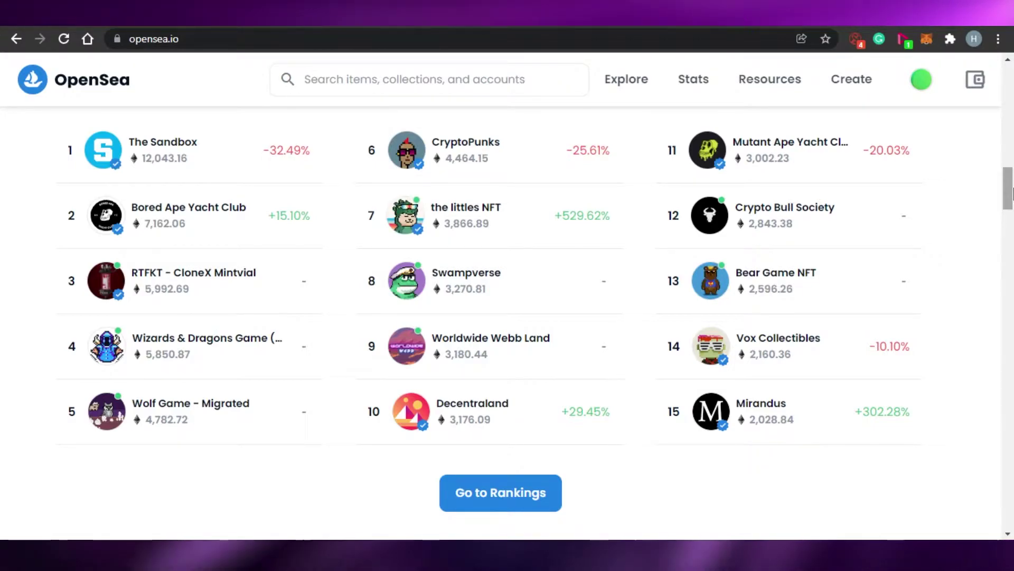
Step: Look over the OpenSea homepage and the options offered under Explore, Stats and Resources
left_click_drag(1012, 193, 1012, 396)
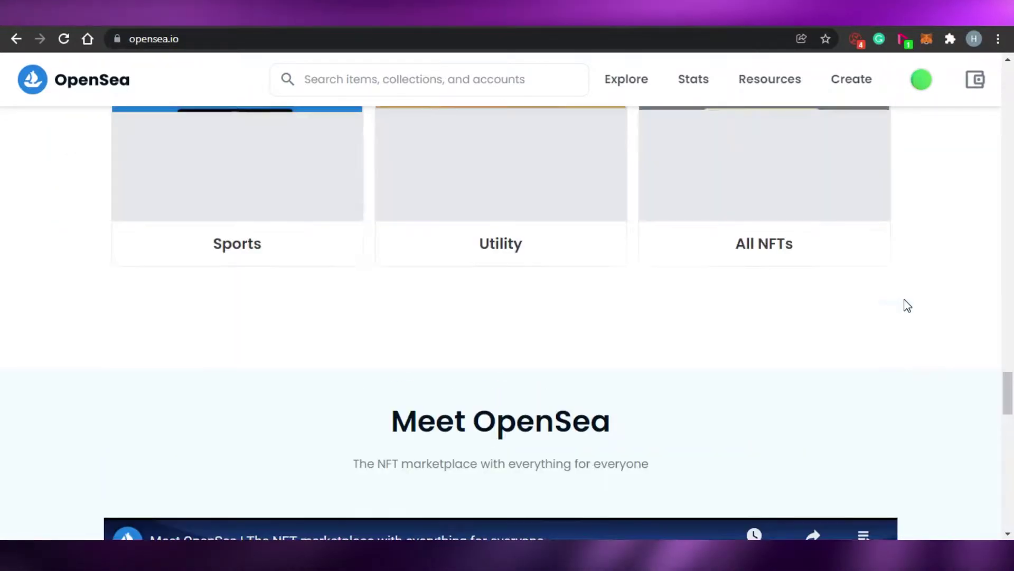
left_click_drag(1012, 397, 1010, 93)
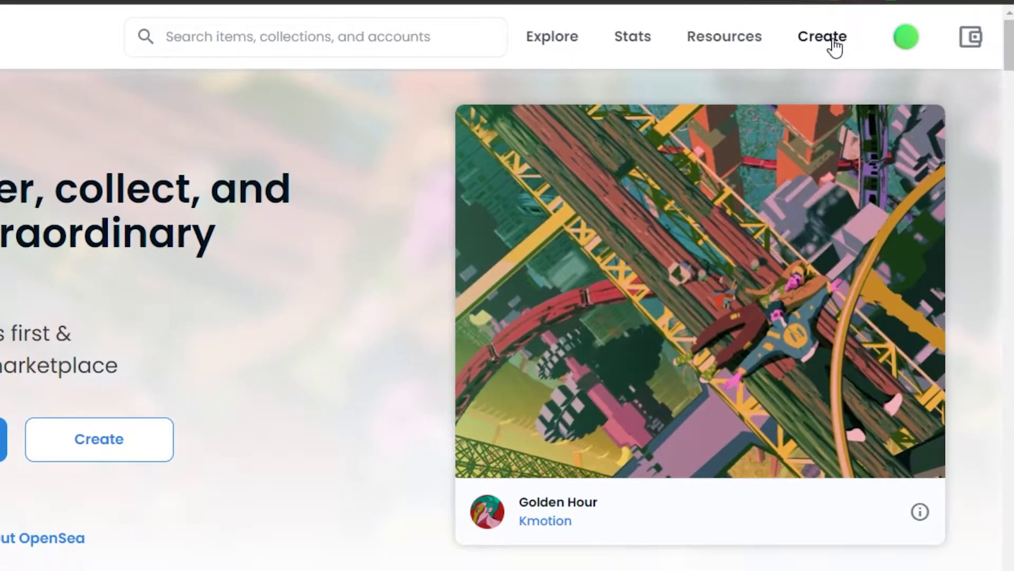
mouse_move(537, 51)
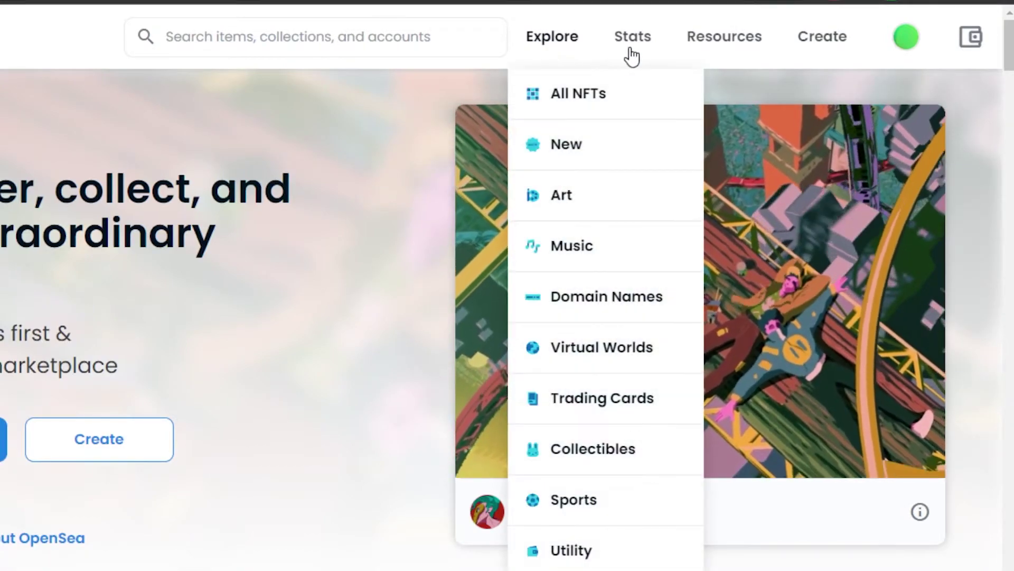
mouse_move(633, 55)
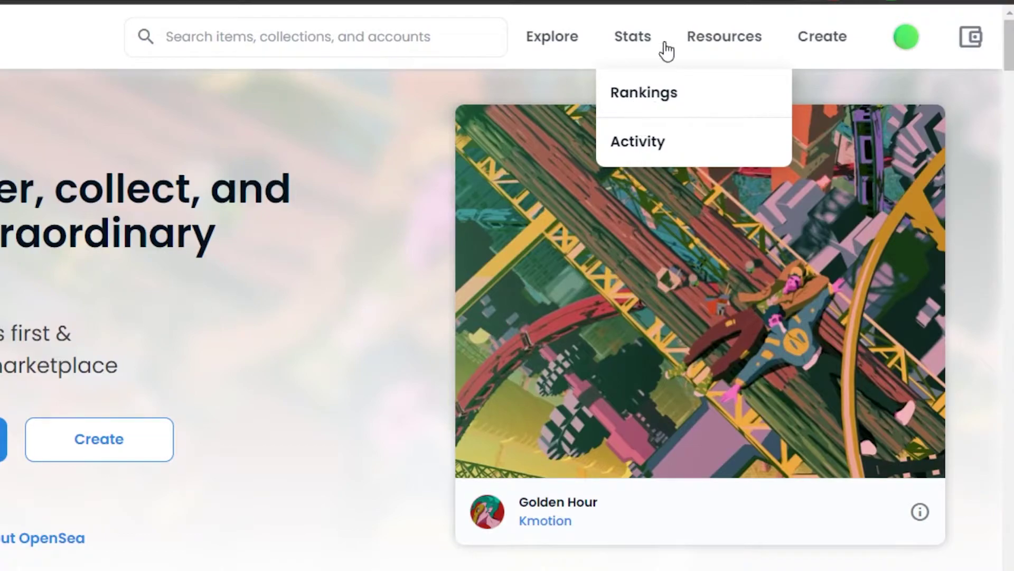
mouse_move(745, 46)
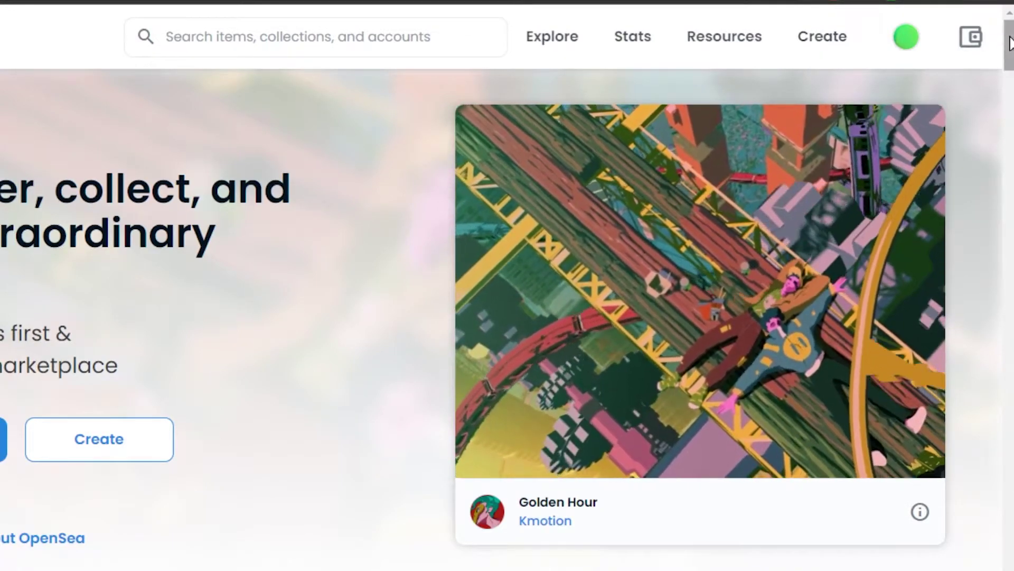
Step: Examine the homepage's featured item, top collections over the last 7 days, and the Browse by category section
scroll(508, 317, "down", 15)
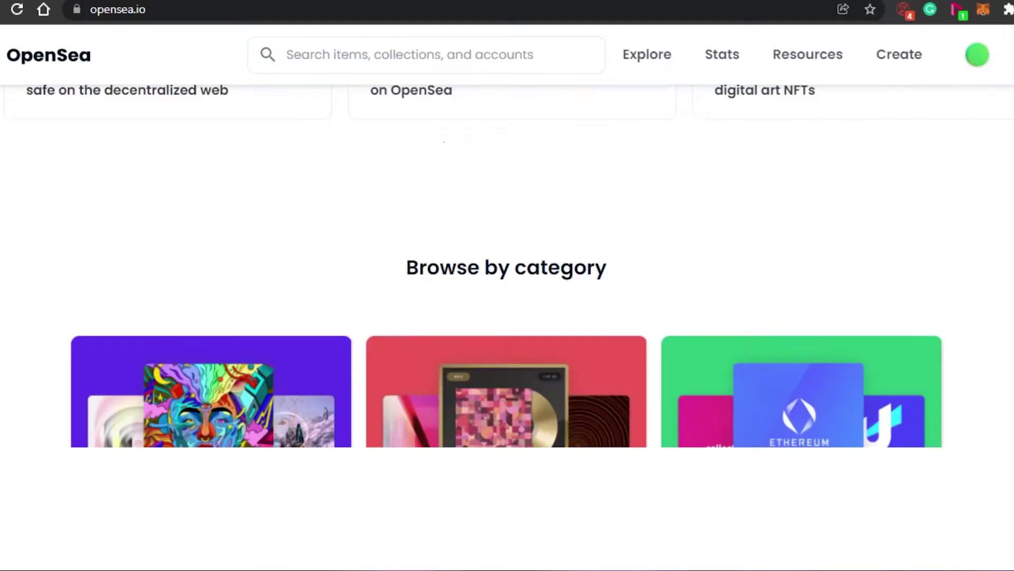
scroll(508, 317, "down", 10)
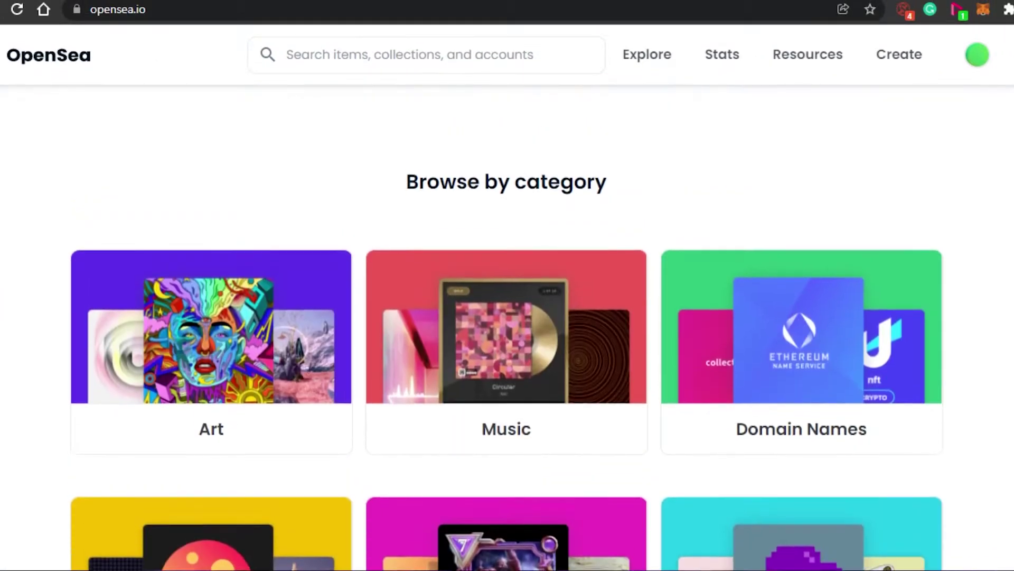
scroll(507, 317, "up", 20)
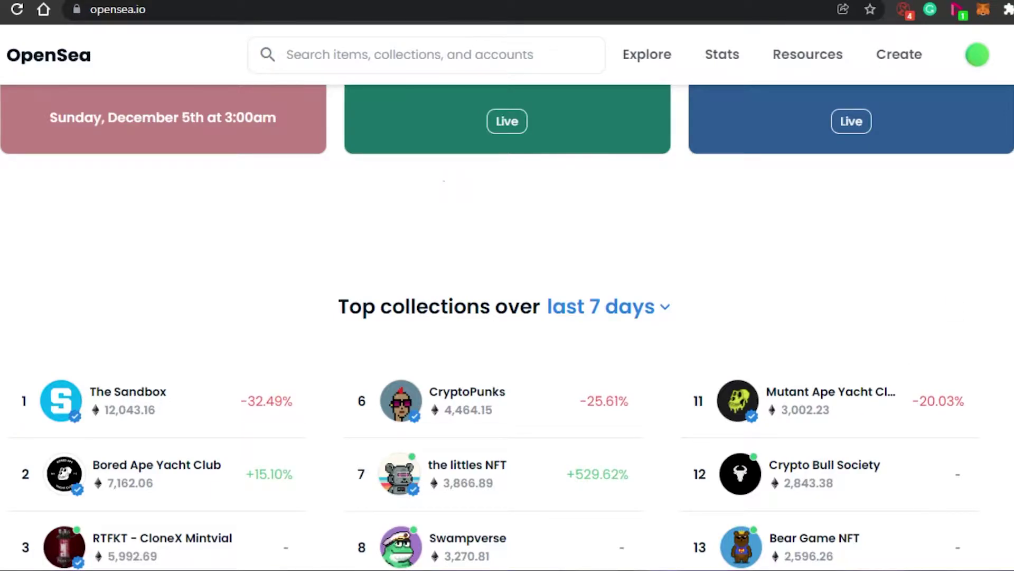
scroll(956, 238, "down", 1)
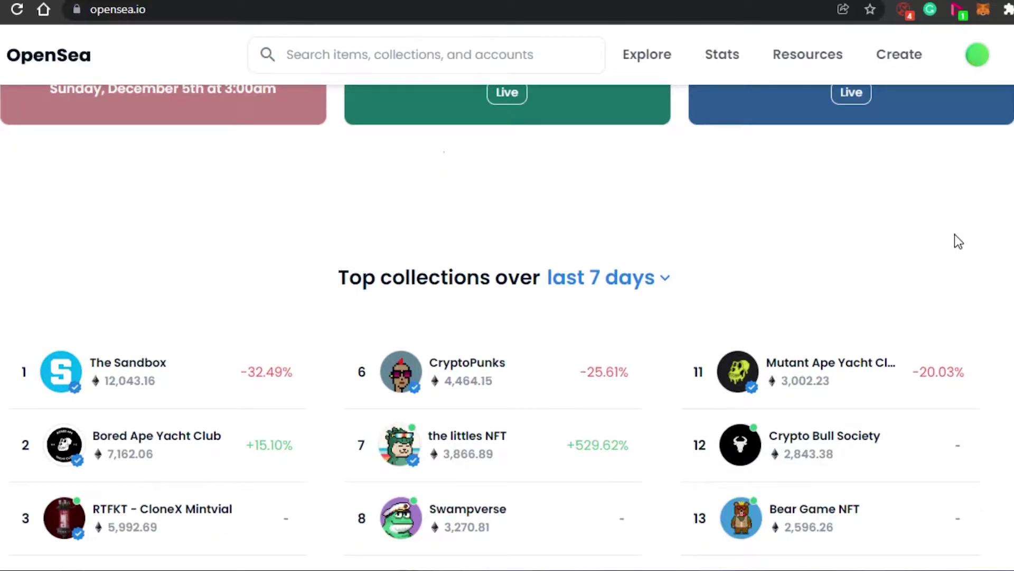
scroll(767, 77, "up", 10)
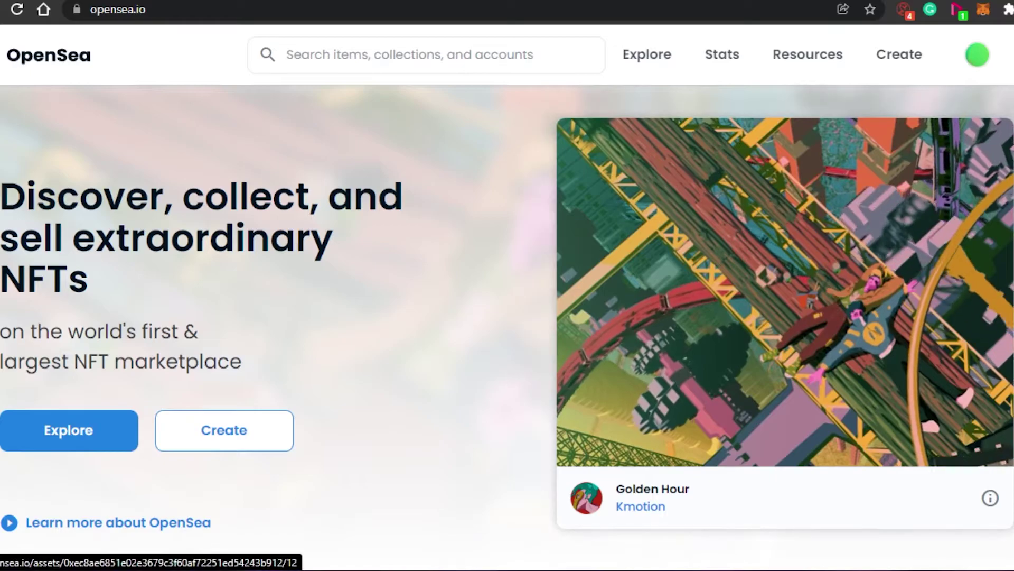
scroll(507, 285, "down", 10)
scroll(507, 286, "down", 20)
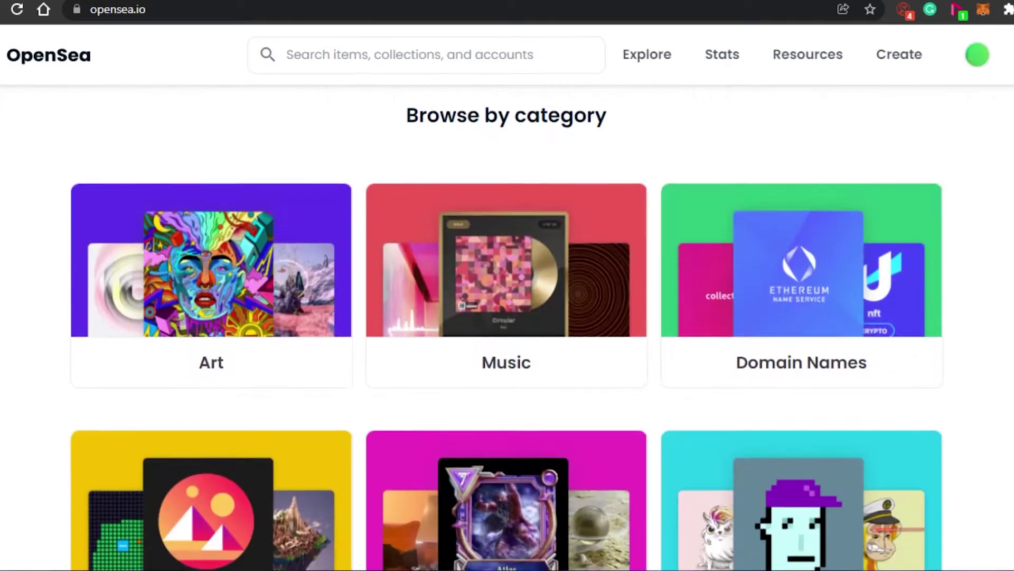
scroll(507, 286, "down", 1)
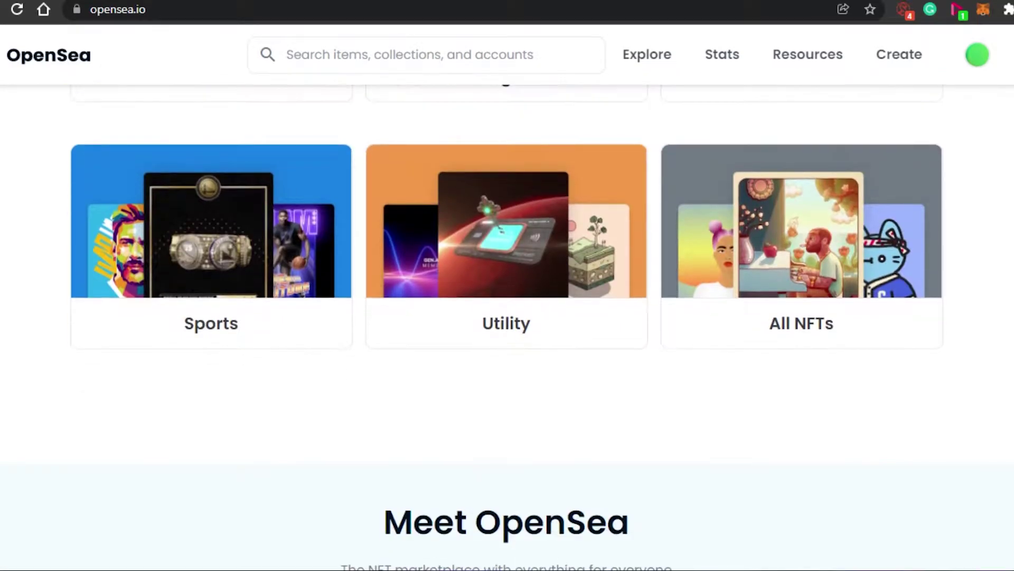
scroll(507, 285, "down", 5)
scroll(507, 285, "up", 20)
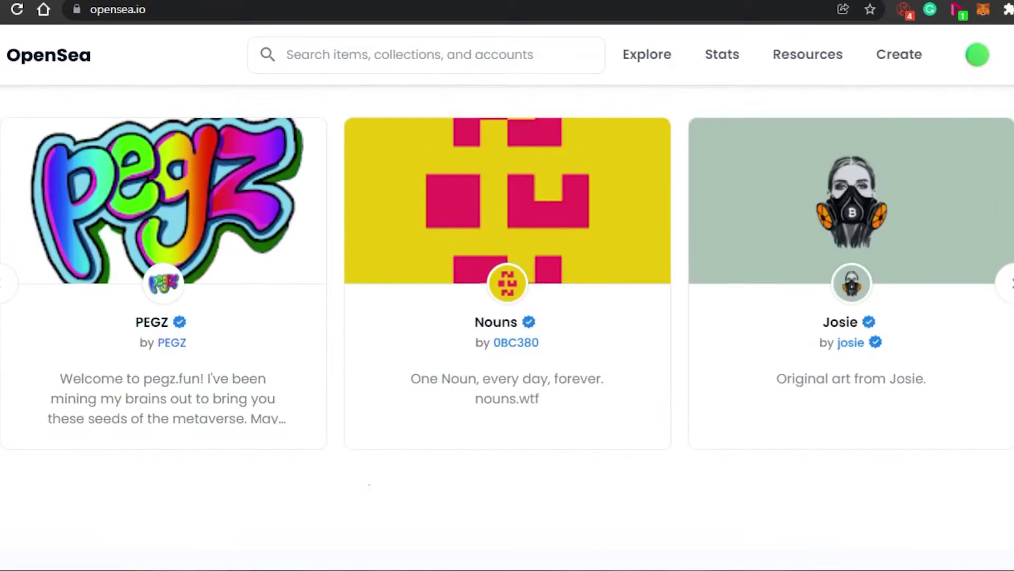
scroll(507, 286, "up", 12)
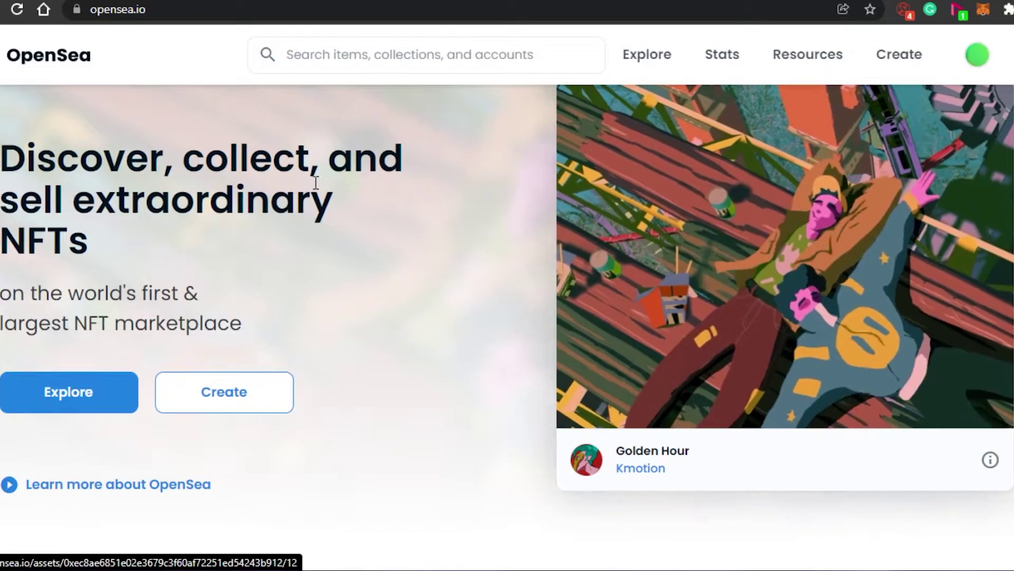
scroll(620, 114, "up", 1)
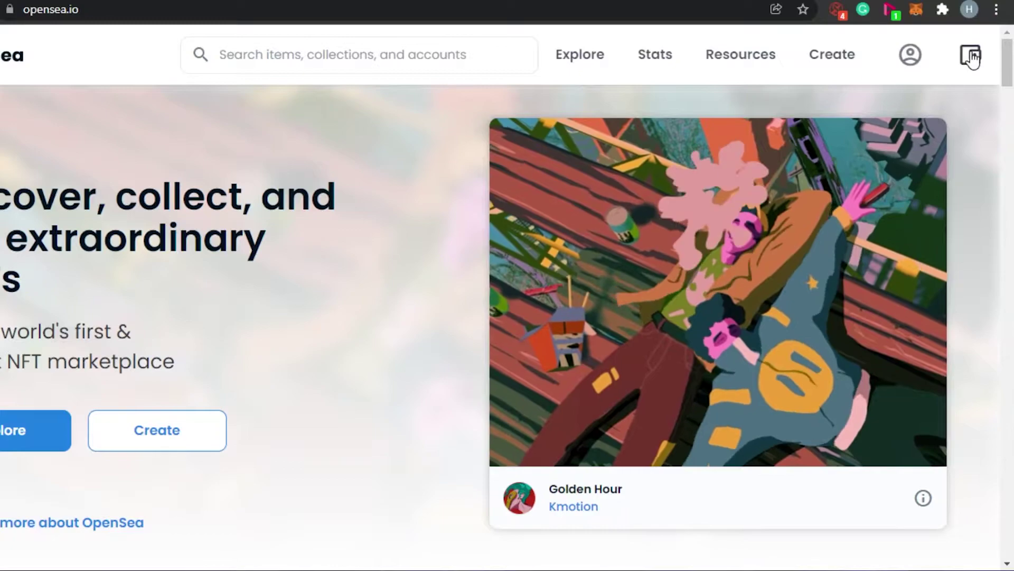
Step: Connect the MetaMask wallet to the marketplace account and close the wallet overview
left_click(972, 56)
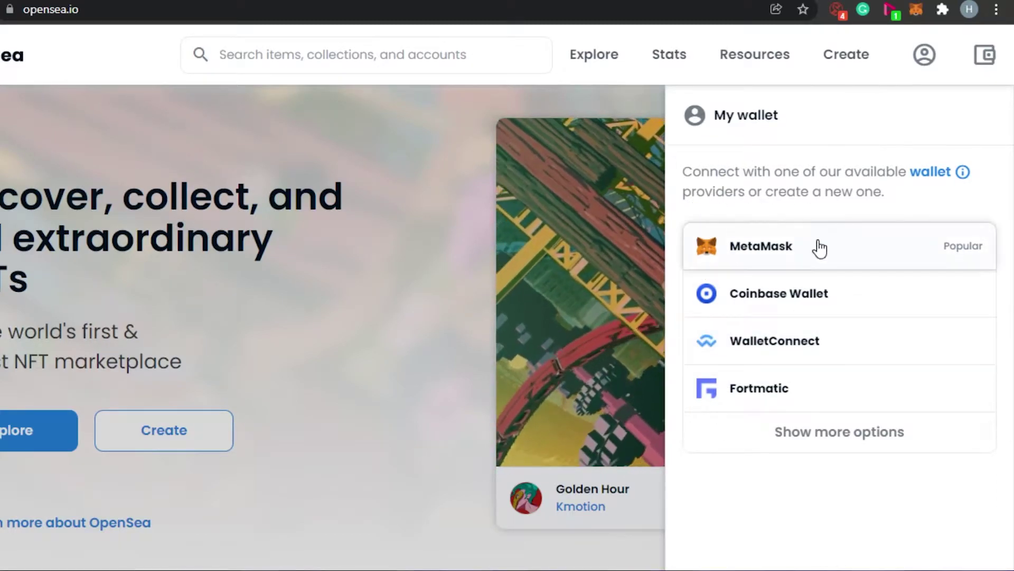
left_click(759, 251)
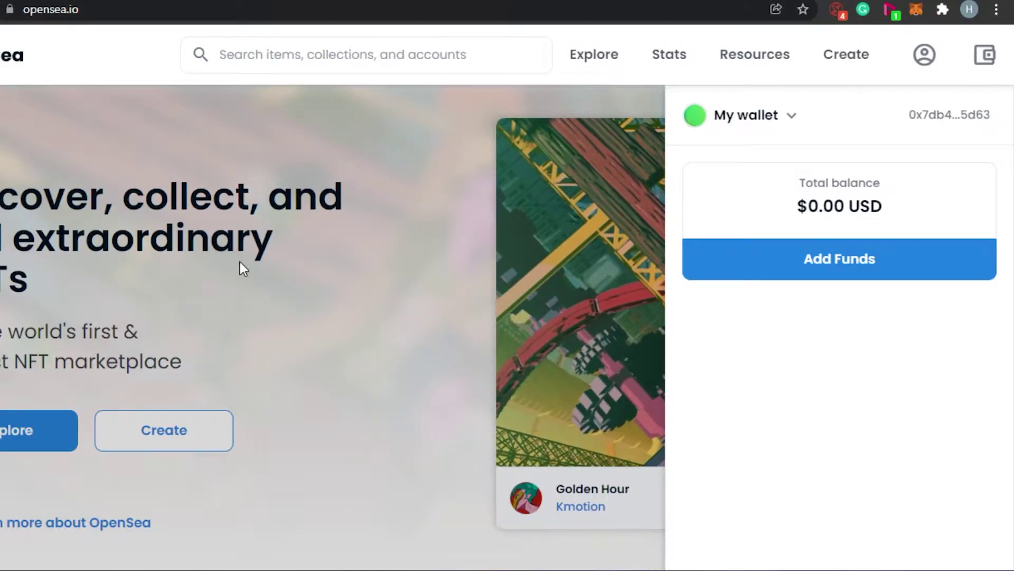
left_click(985, 54)
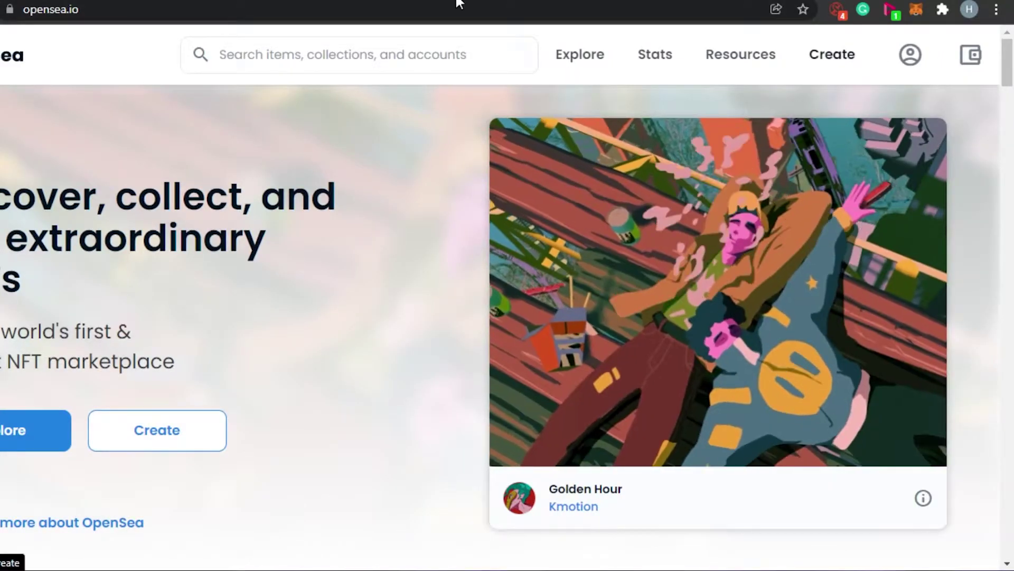
Step: Open the Create new item form and look through its fields
left_click(824, 59)
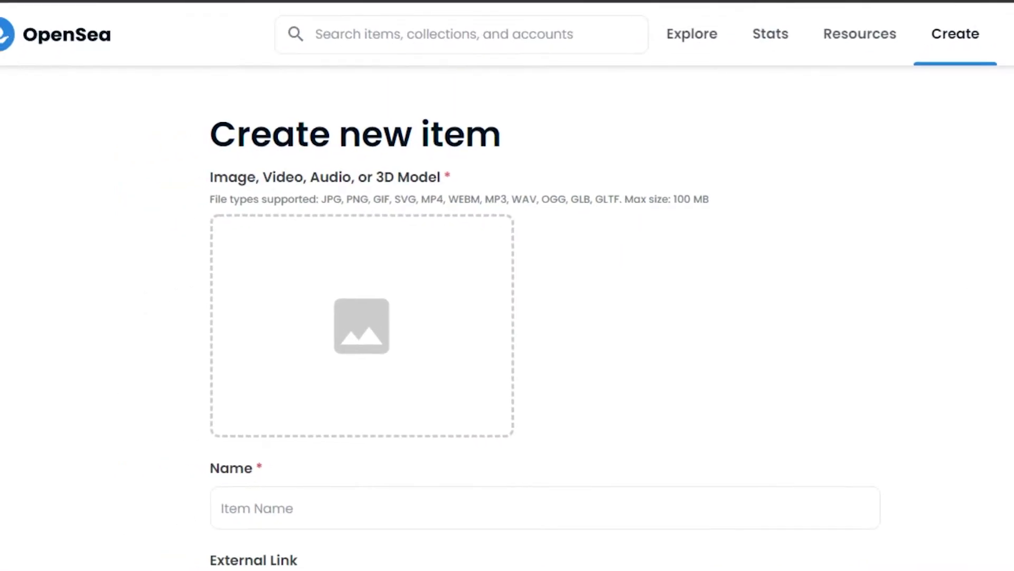
scroll(507, 317, "down", 15)
scroll(507, 317, "up", 14)
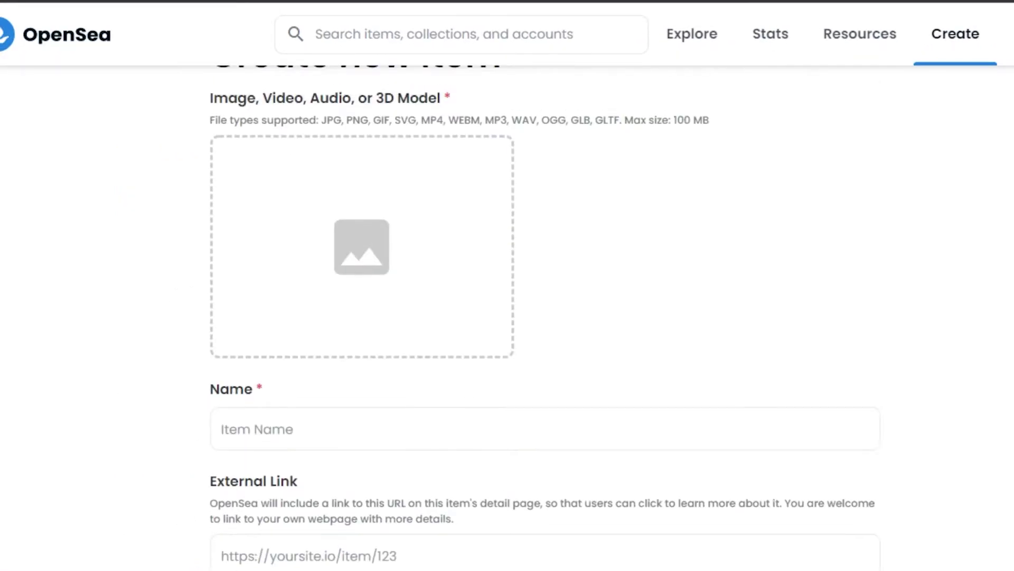
scroll(507, 317, "up", 2)
scroll(507, 317, "down", 15)
scroll(508, 317, "up", 15)
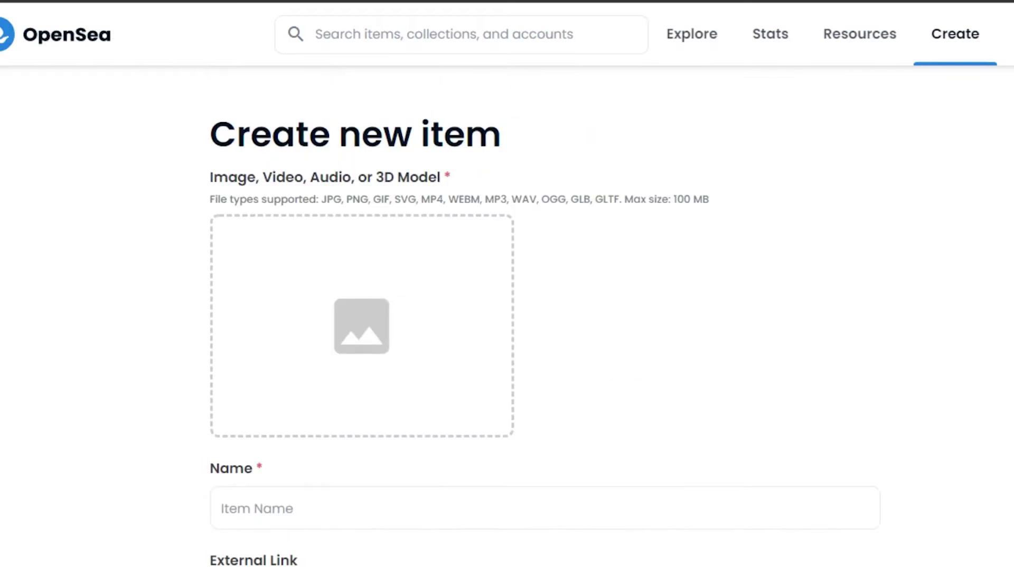
scroll(507, 317, "down", 12)
scroll(507, 317, "up", 10)
scroll(507, 317, "up", 4)
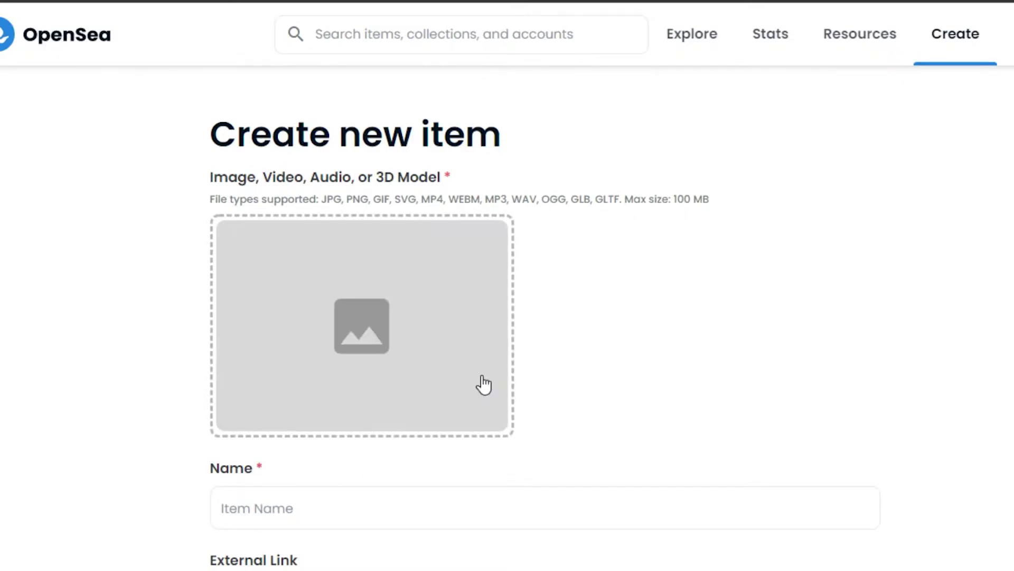
Step: Upload the Bitcoin coin picture with the red background as the new item's media file
scroll(544, 317, "down", 15)
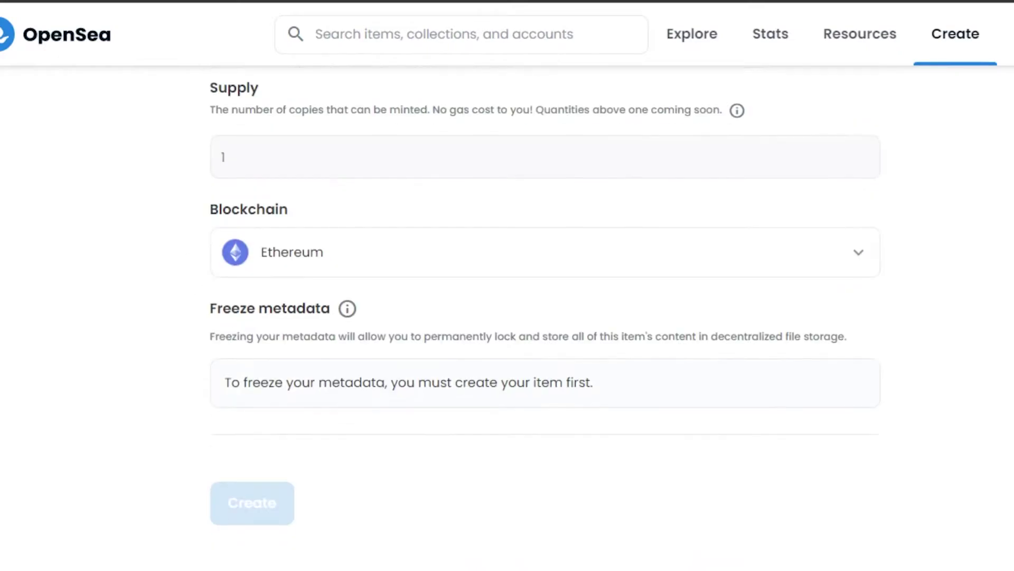
scroll(545, 317, "up", 15)
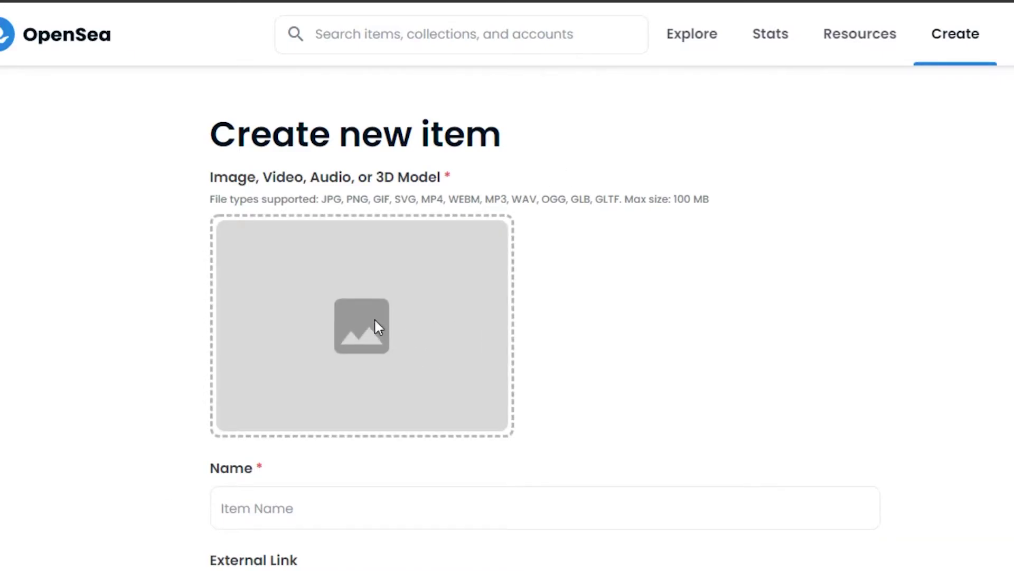
left_click(375, 320)
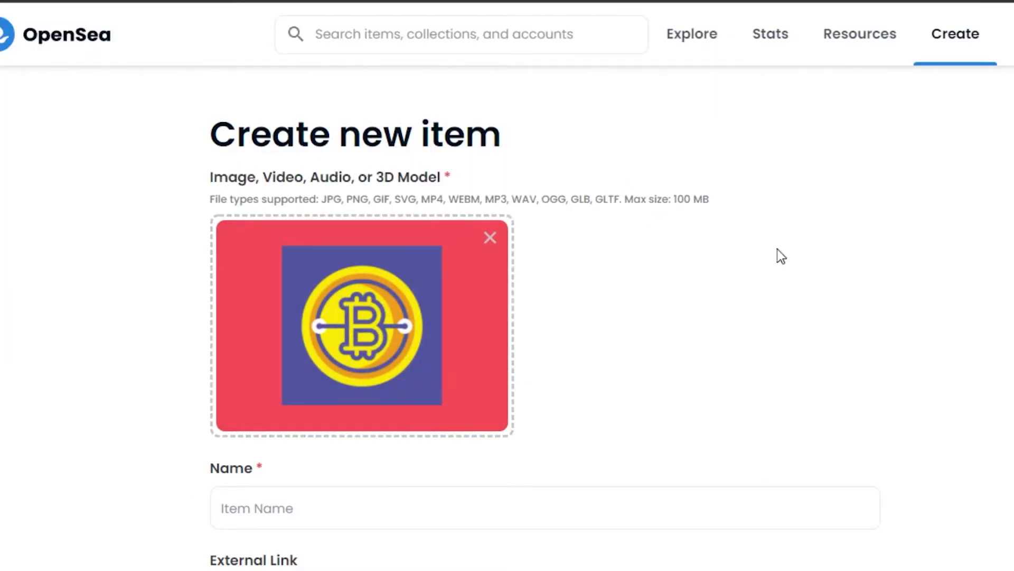
Step: Enter "Colorful Cypto bitcoin" as the new item's name
scroll(507, 317, "down", 3)
scroll(508, 317, "up", 1)
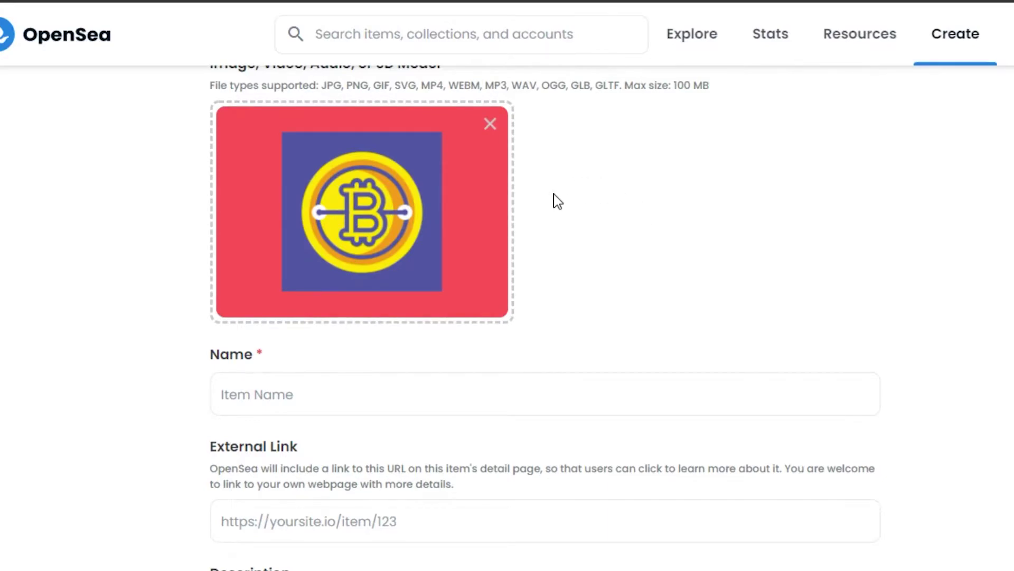
scroll(546, 316, "down", 4)
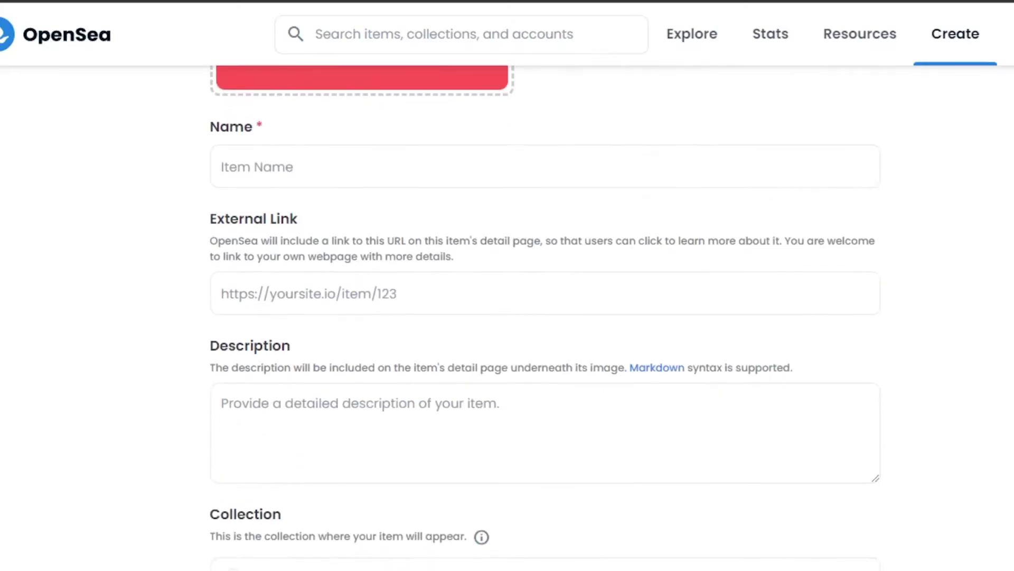
scroll(546, 317, "up", 5)
scroll(362, 232, "up", 2)
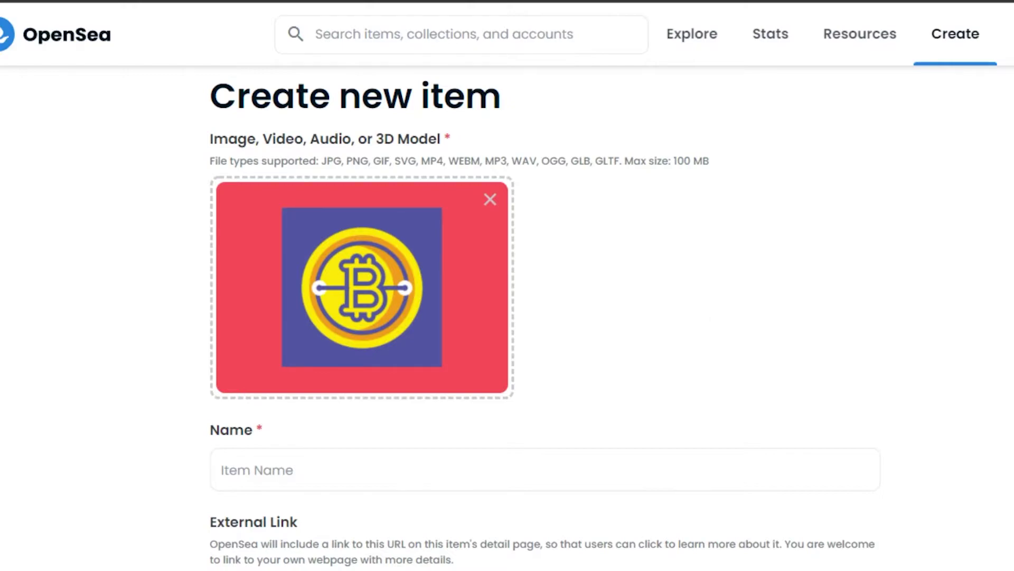
scroll(545, 317, "down", 5)
scroll(545, 317, "up", 4)
scroll(546, 317, "down", 4)
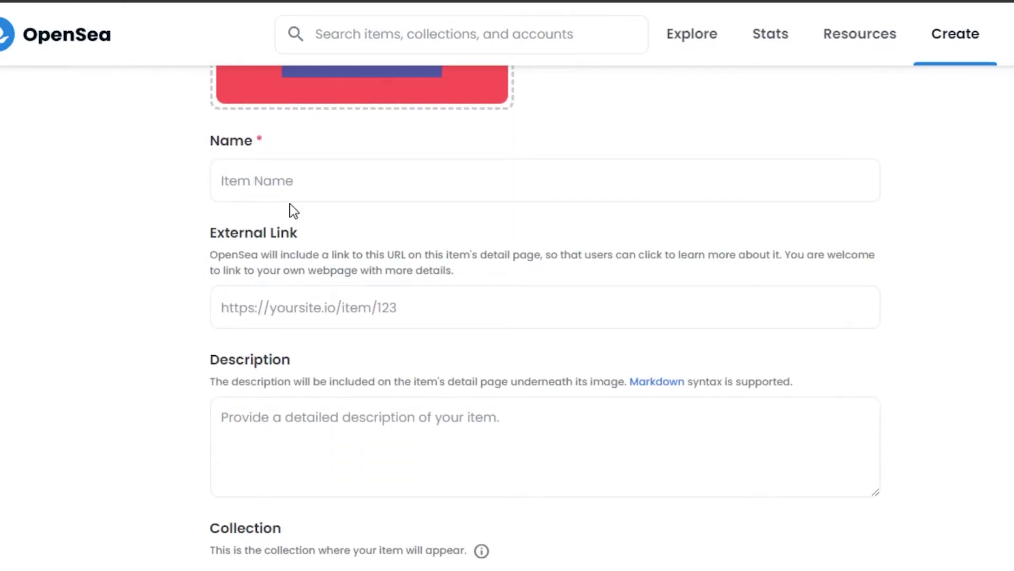
left_click(275, 186)
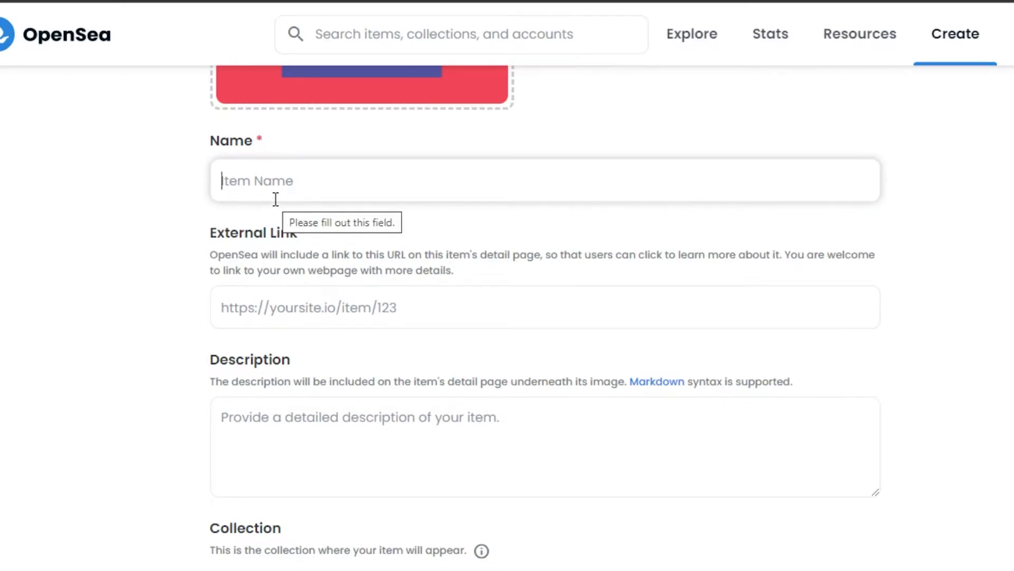
type("C")
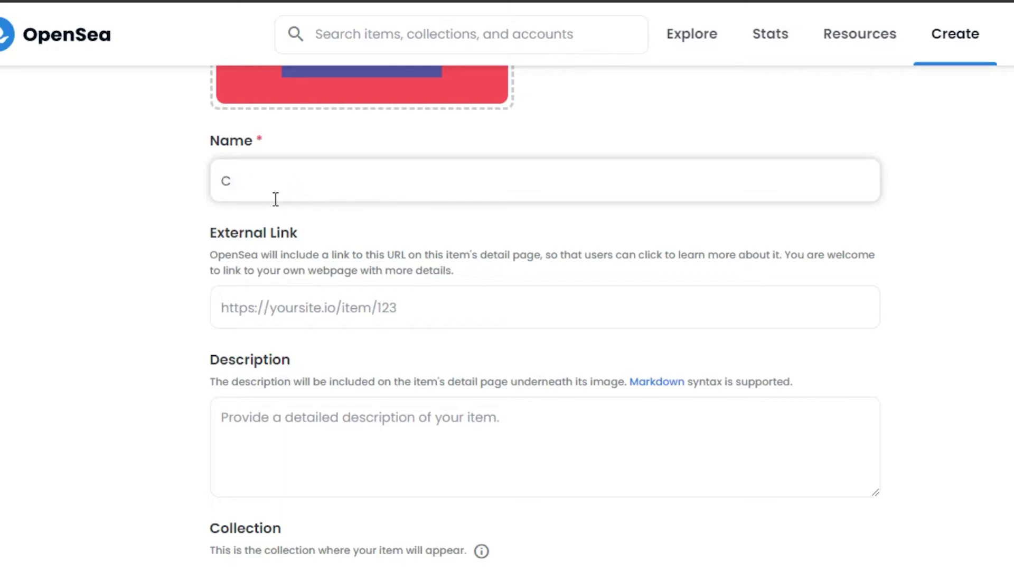
type("olorful Cypto bitcoin")
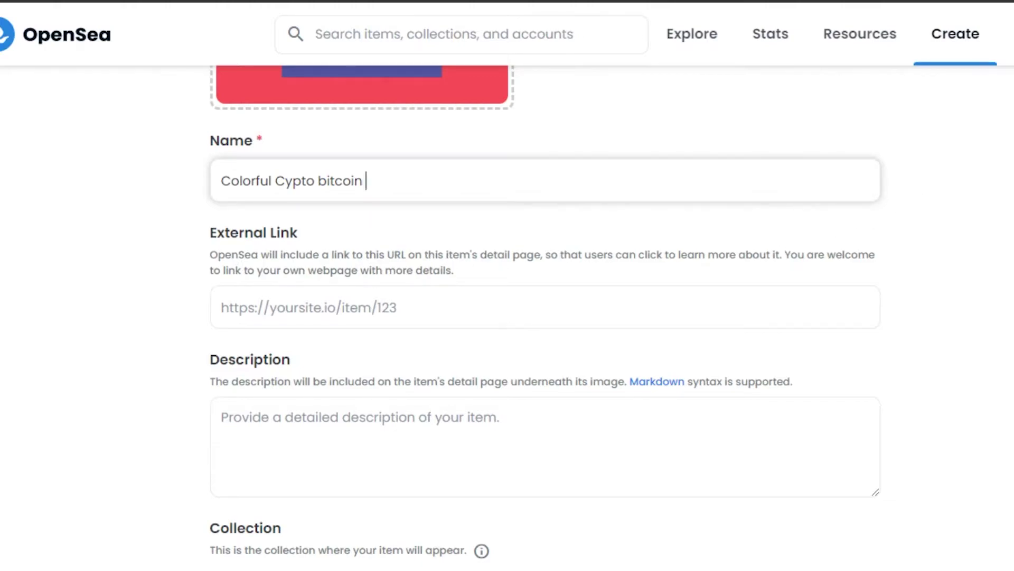
Step: Enter "description" as the item's description
scroll(546, 317, "up", 5)
scroll(545, 317, "down", 1)
scroll(546, 317, "up", 3)
scroll(545, 317, "down", 3)
scroll(546, 317, "up", 3)
scroll(545, 316, "down", 2)
scroll(545, 317, "up", 2)
scroll(545, 317, "down", 7)
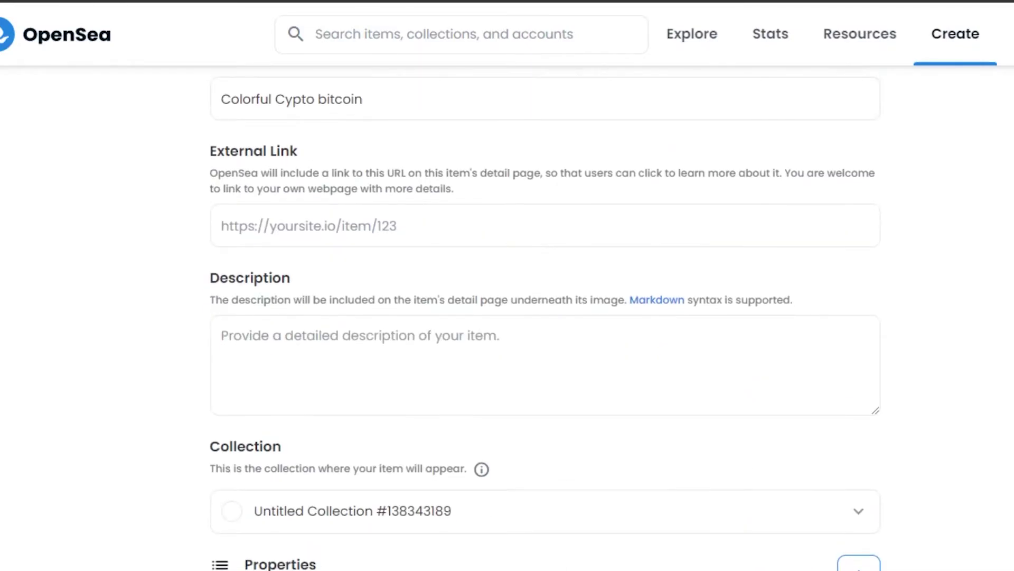
scroll(545, 317, "down", 1)
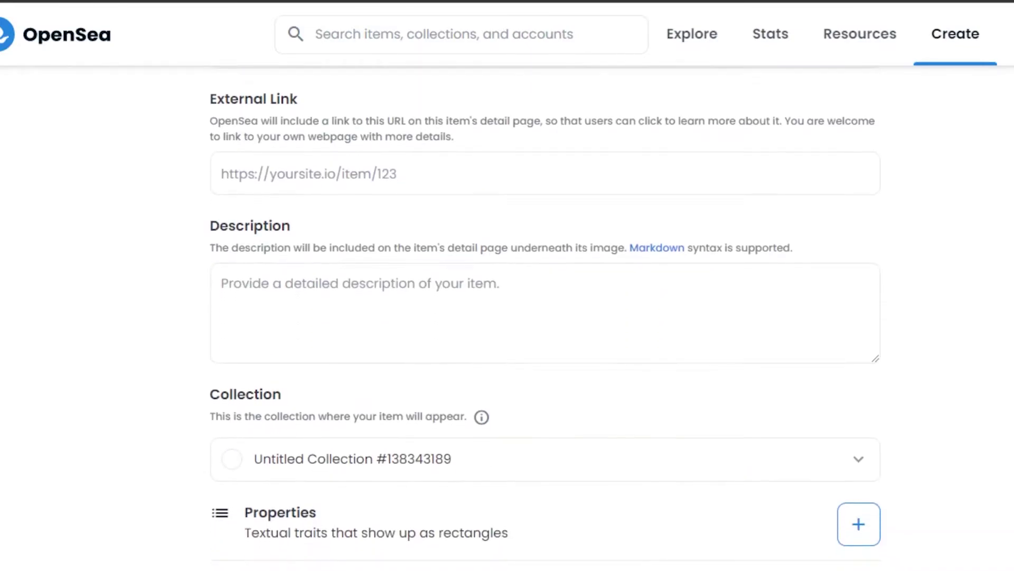
left_click(255, 280)
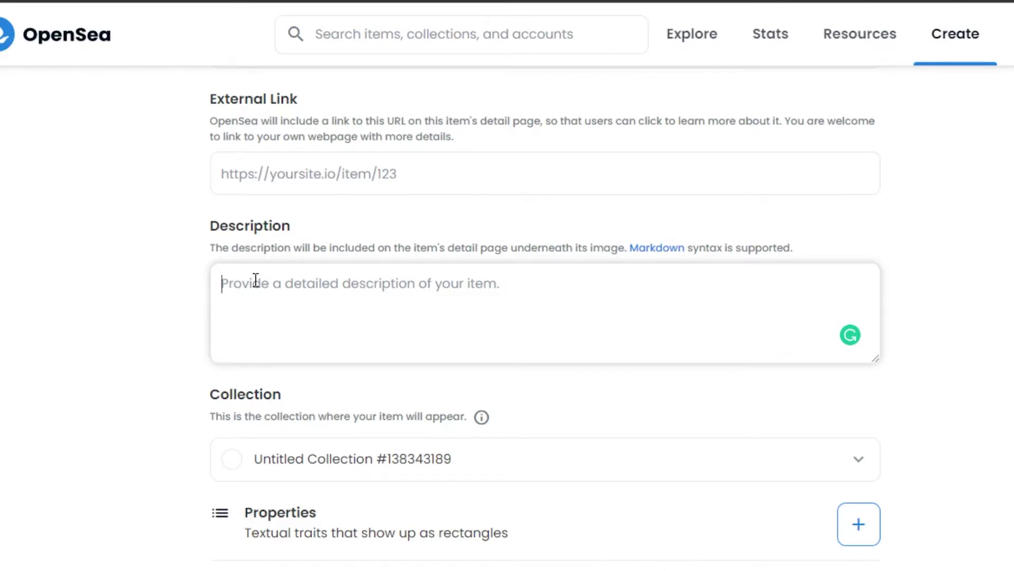
type("description")
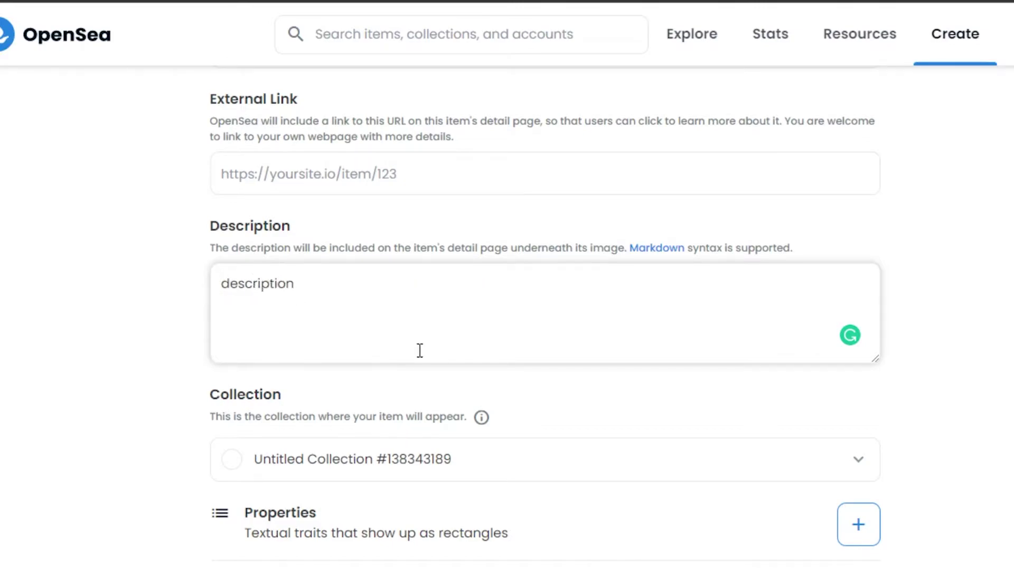
Step: Choose Untitled Collection #138343189 as the collection in which the item appears
scroll(408, 347, "down", 5)
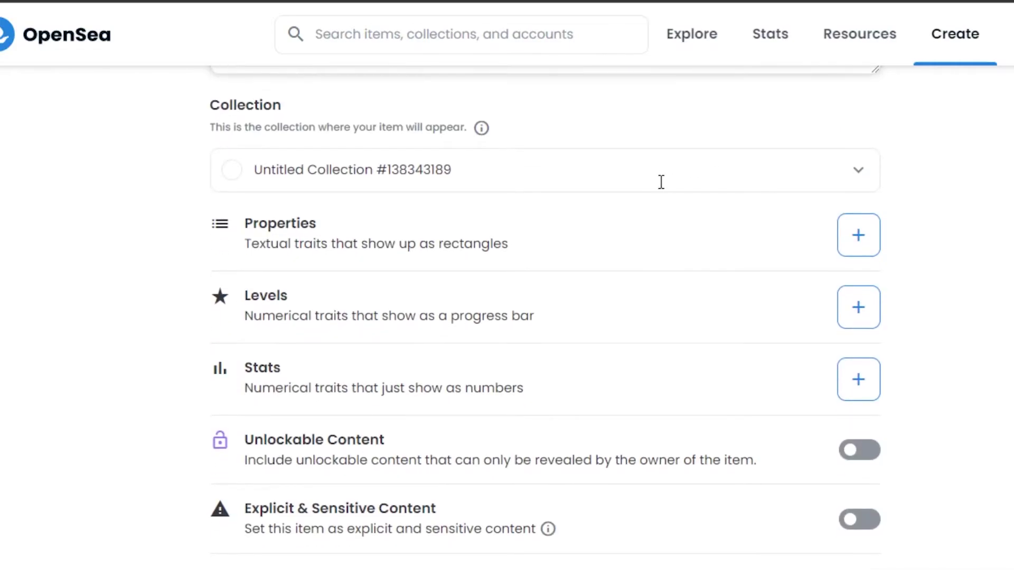
left_click(860, 181)
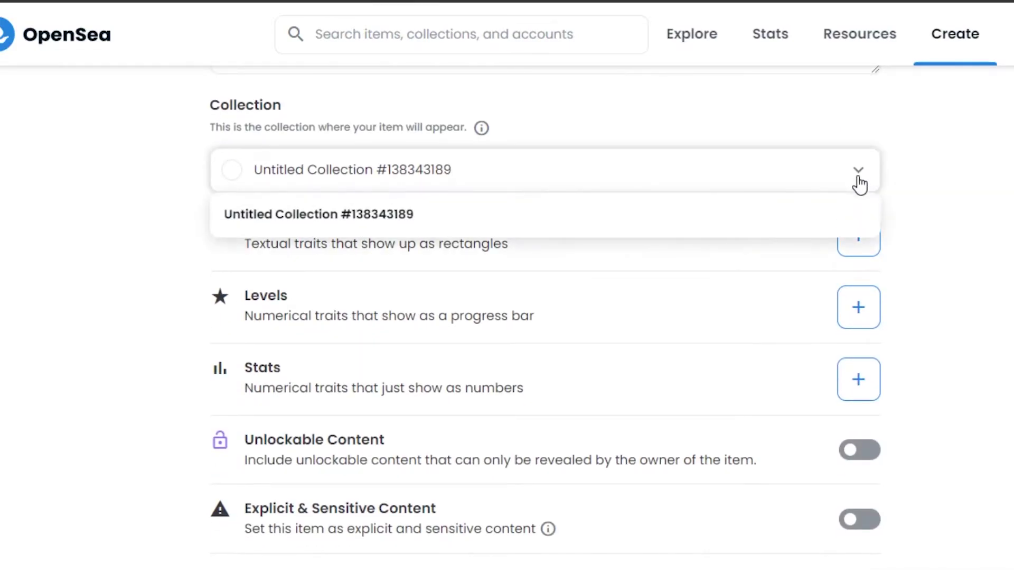
left_click(396, 224)
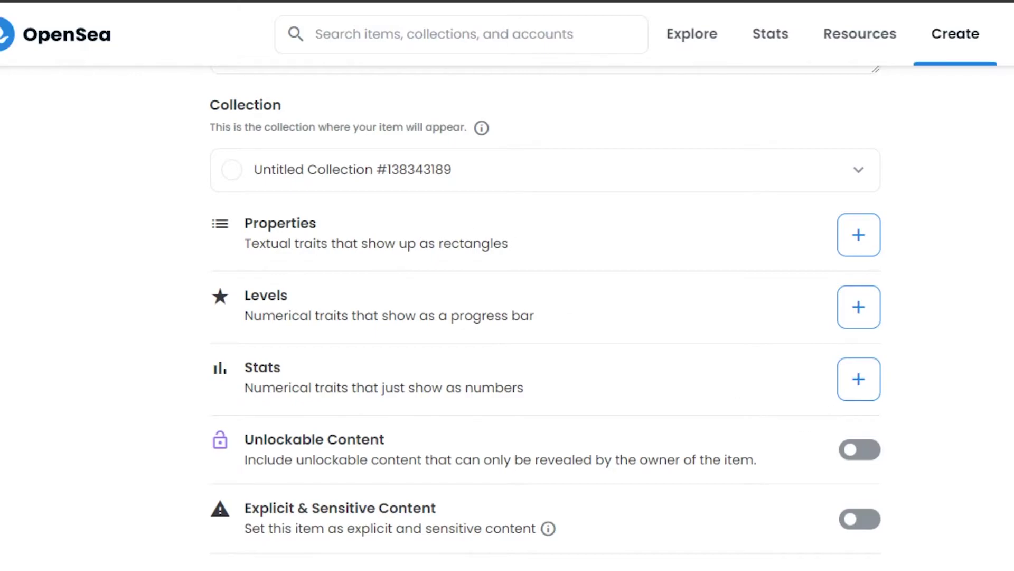
Step: Add a property to the item with the type "color" and the name "blue"
scroll(545, 317, "up", 8)
scroll(546, 316, "down", 8)
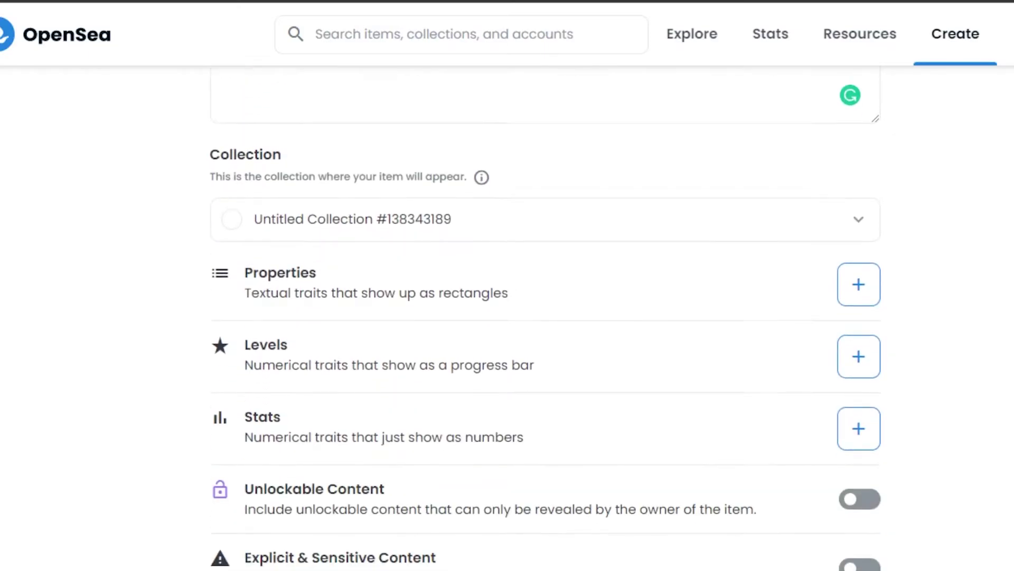
scroll(739, 183, "down", 3)
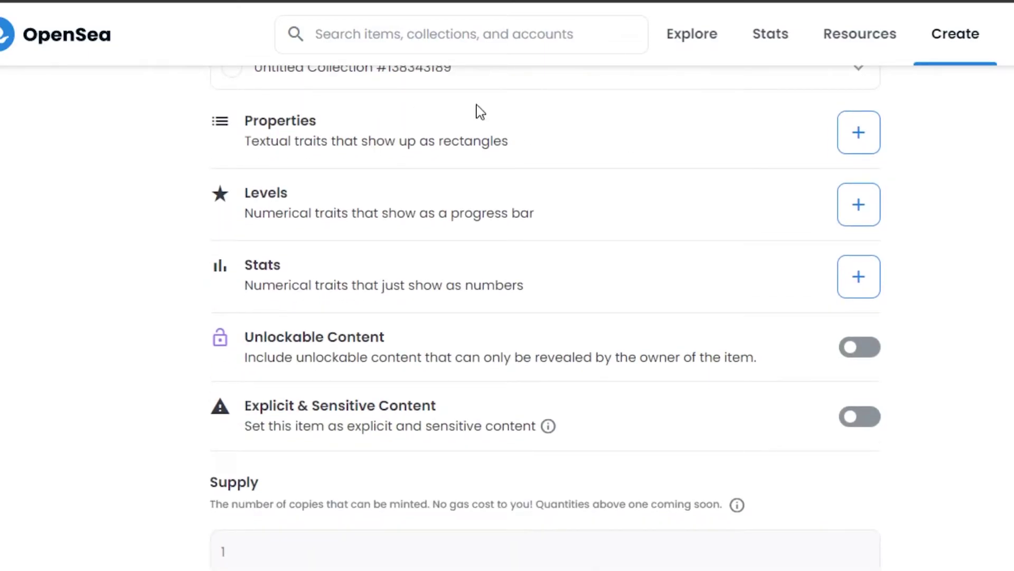
left_click(840, 135)
type("color")
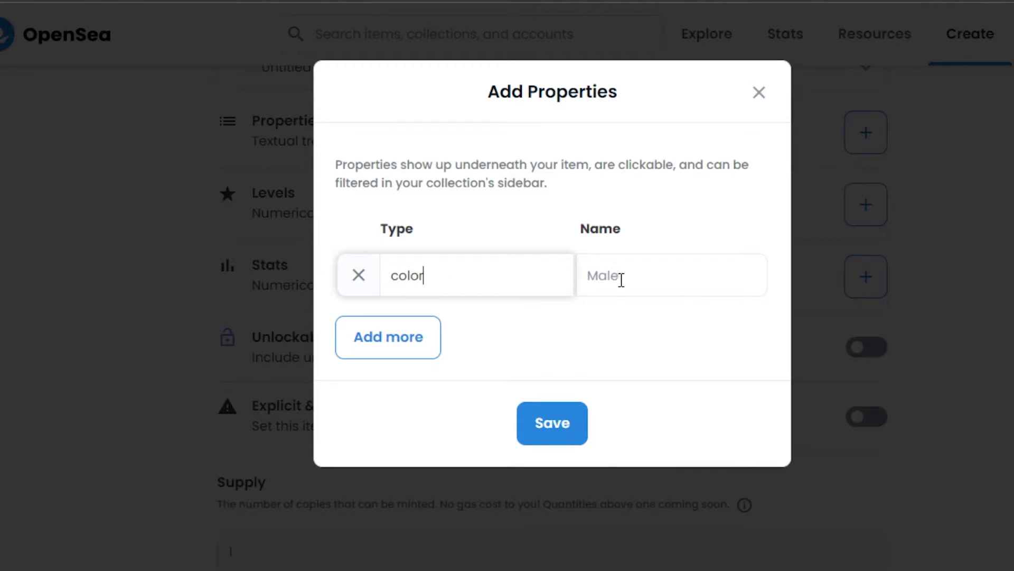
type("blue")
key("BackSpace")
key("BackSpace")
key("BackSpace")
key("BackSpace")
left_click(609, 277)
type("b;")
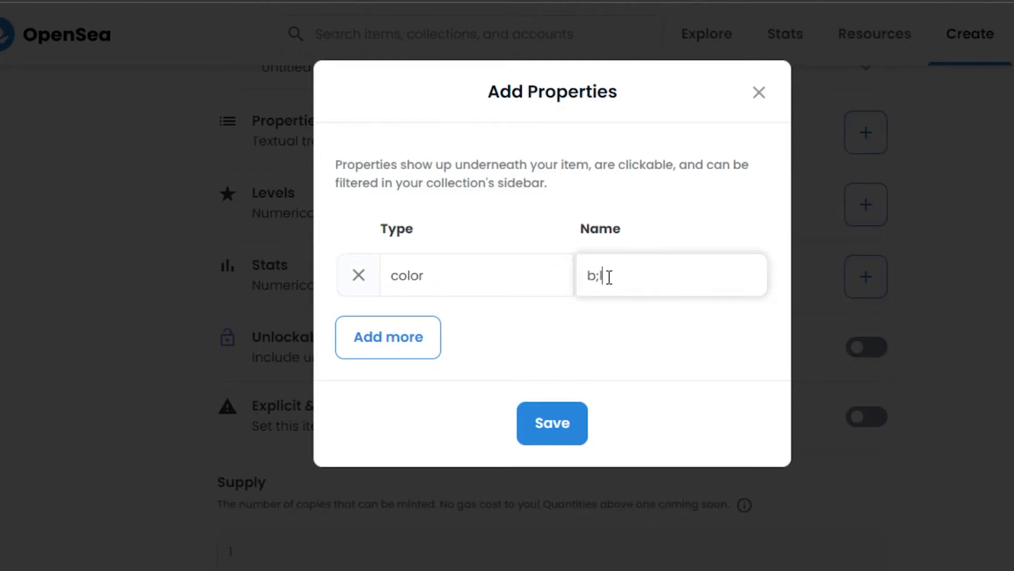
type("lue")
Step: Add a second property with the type "color" and the name "pink", and save the properties
left_click(410, 340)
left_click(434, 340)
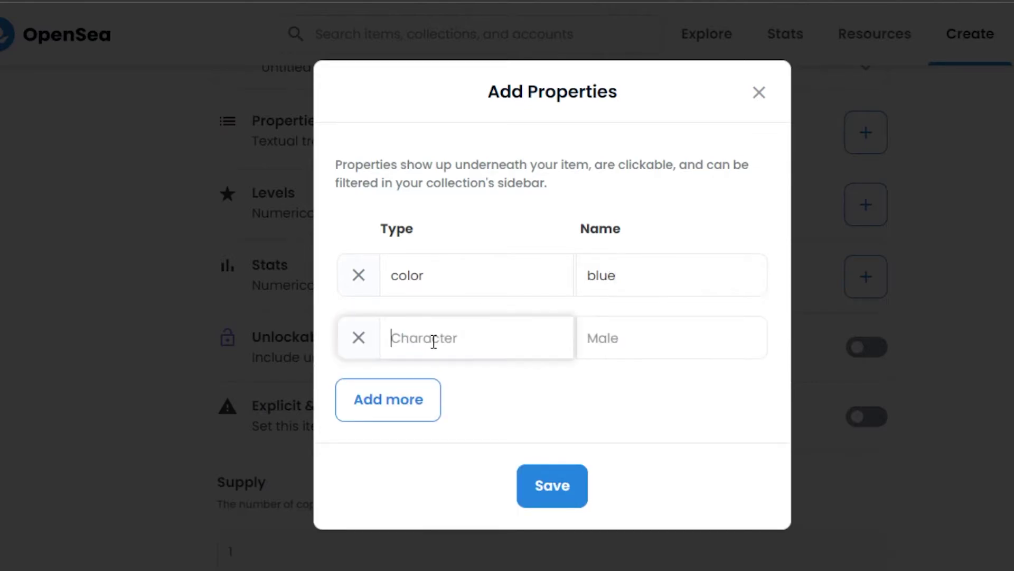
type("color")
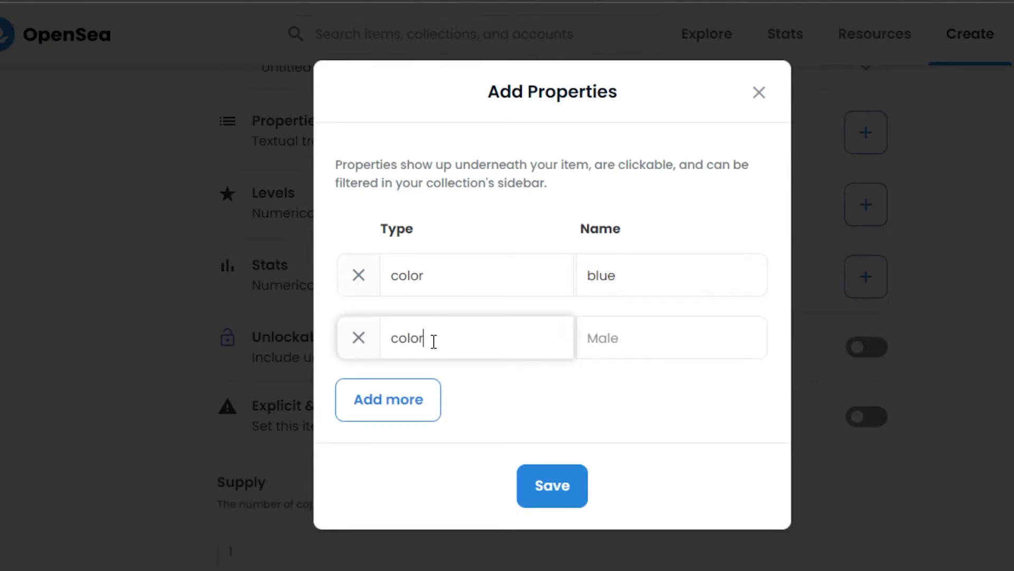
left_click(614, 338)
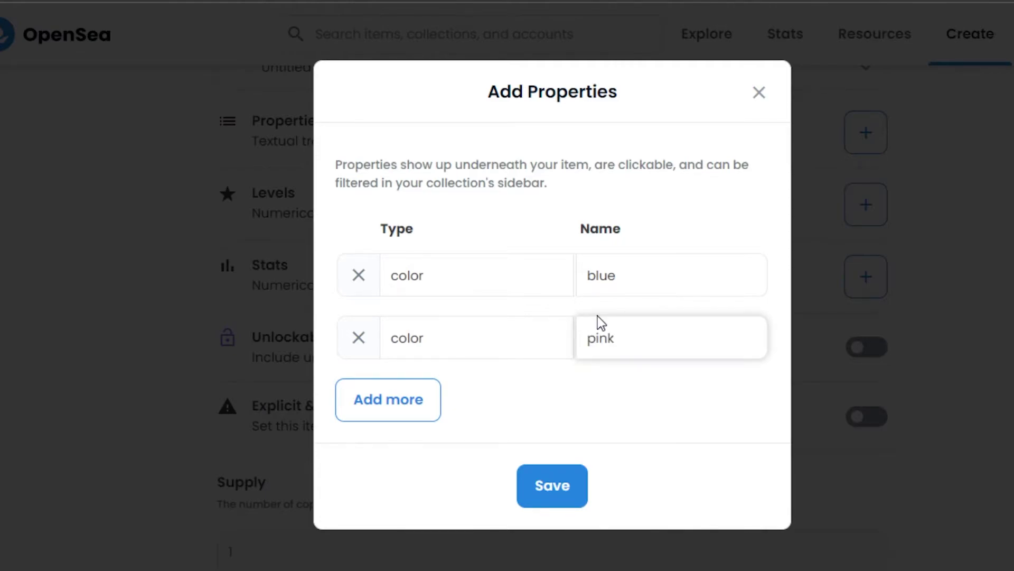
left_click(544, 489)
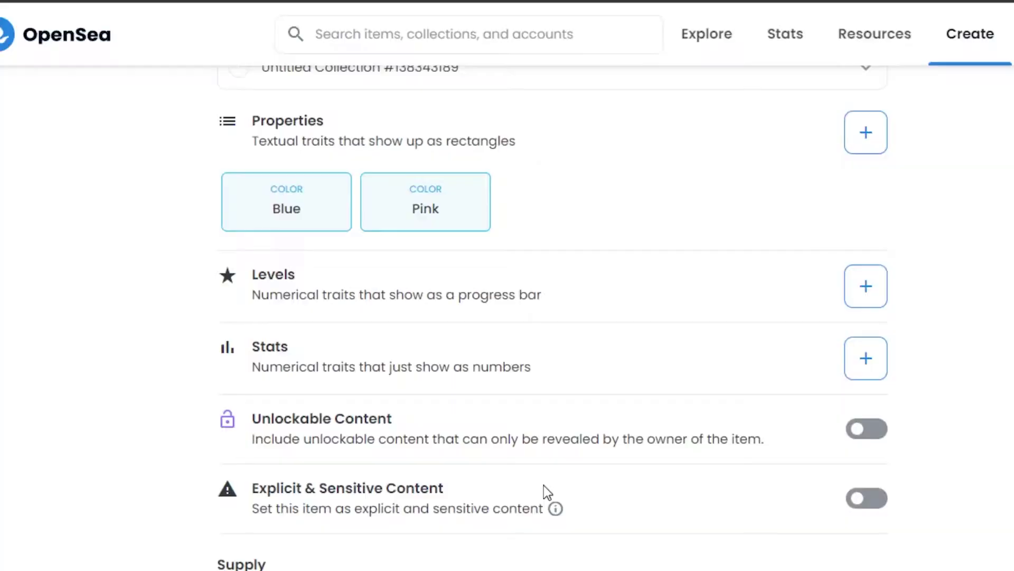
Step: Look through the remaining item options, including levels, stats, unlockable content, explicit content, supply and blockchain
scroll(544, 317, "up", 11)
scroll(544, 317, "down", 9)
scroll(544, 317, "down", 5)
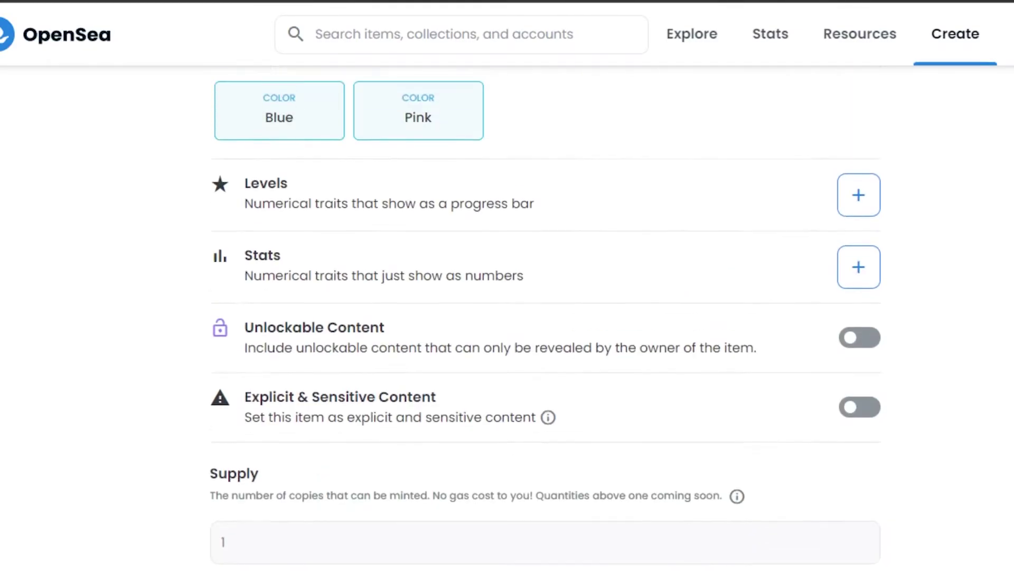
scroll(544, 317, "up", 1)
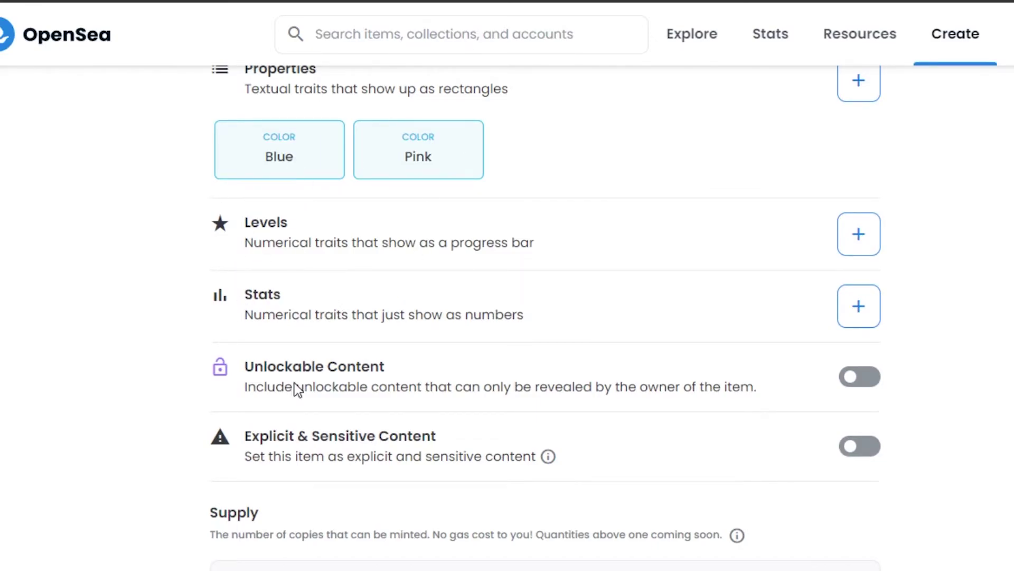
scroll(545, 317, "up", 9)
scroll(544, 317, "down", 10)
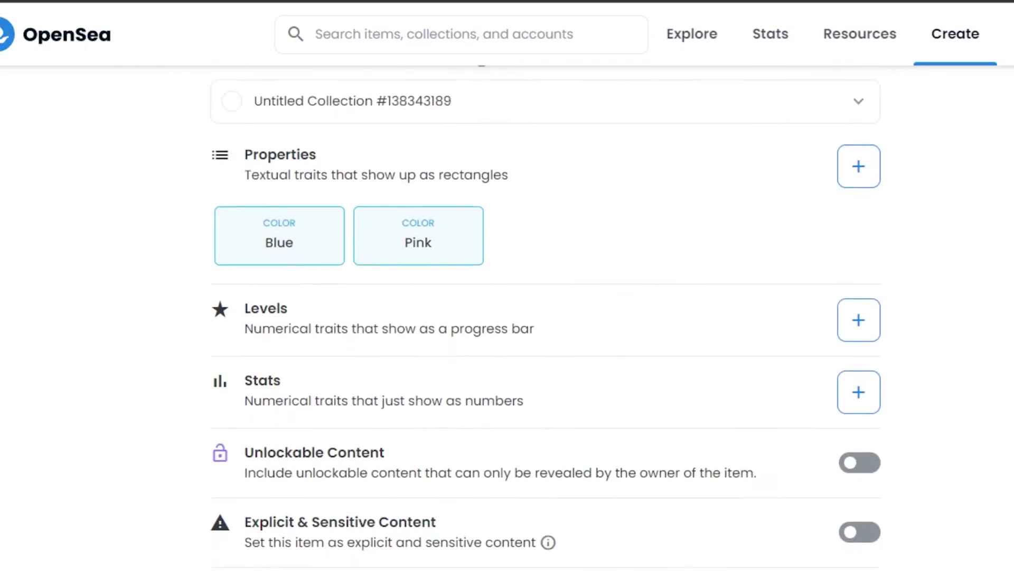
scroll(683, 109, "down", 4)
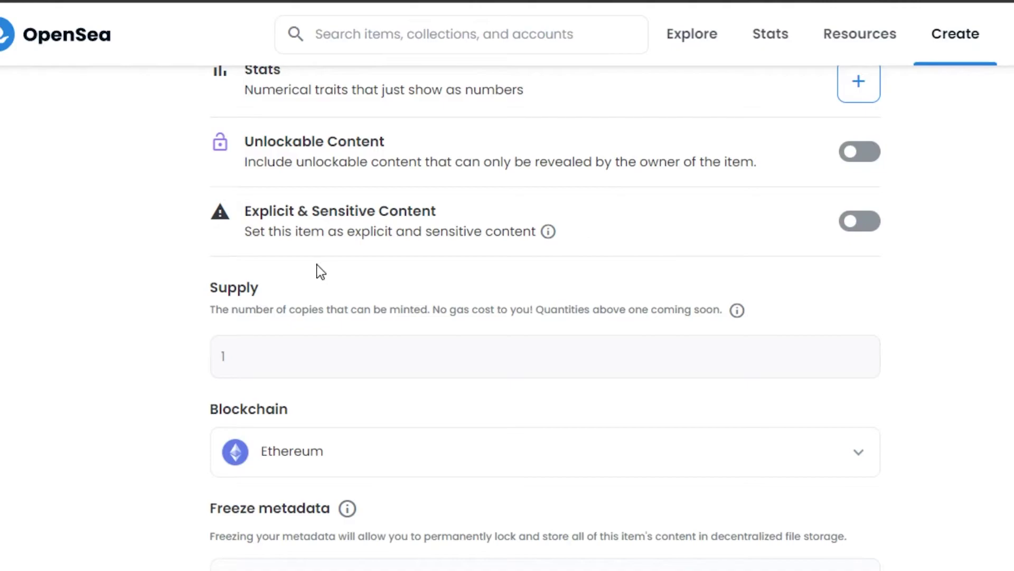
scroll(787, 279, "up", 15)
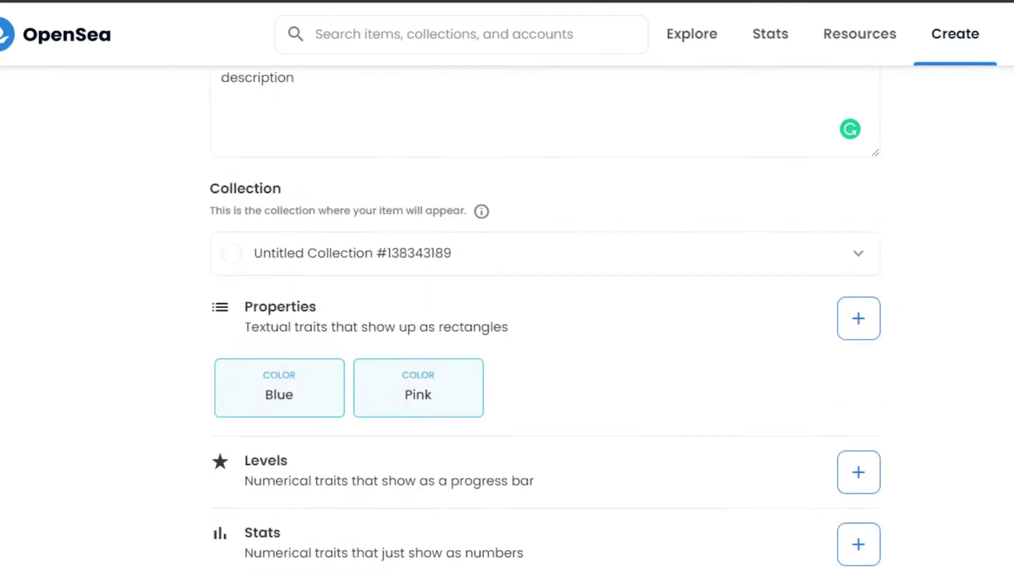
scroll(787, 279, "down", 7)
scroll(857, 407, "down", 10)
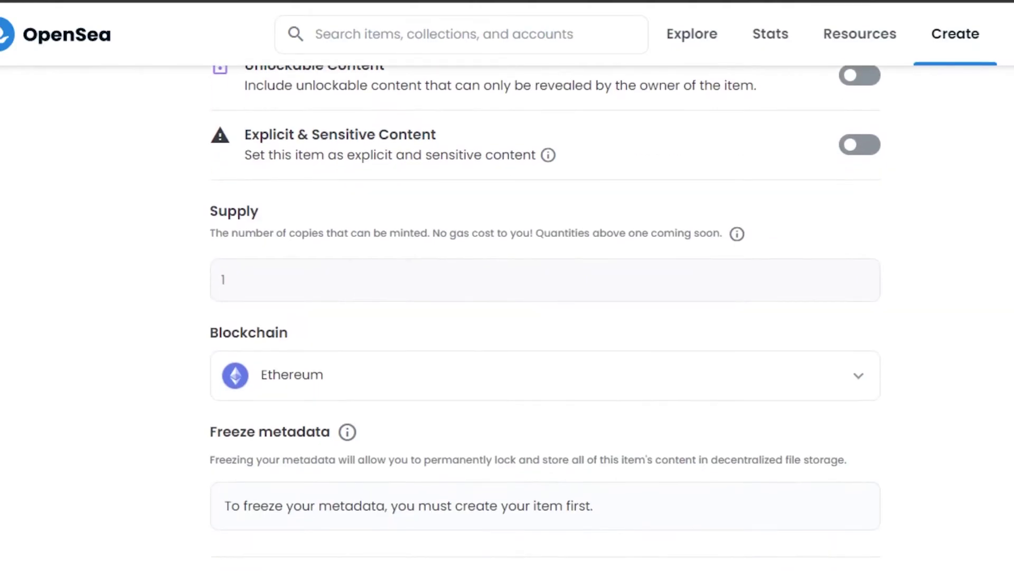
scroll(857, 408, "up", 5)
scroll(857, 408, "down", 5)
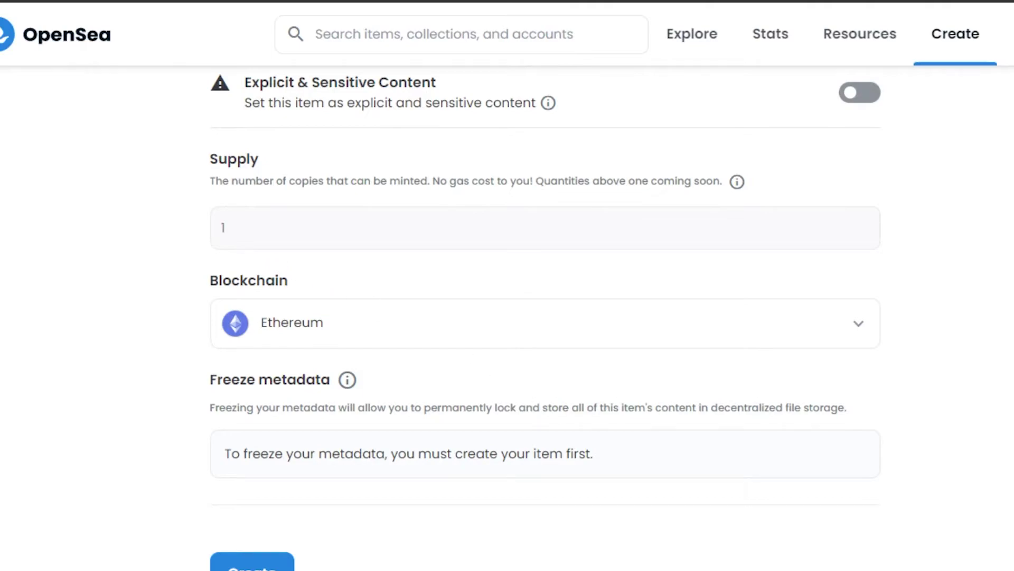
Step: Set the item's blockchain to Polygon
scroll(545, 317, "up", 12)
scroll(546, 317, "down", 12)
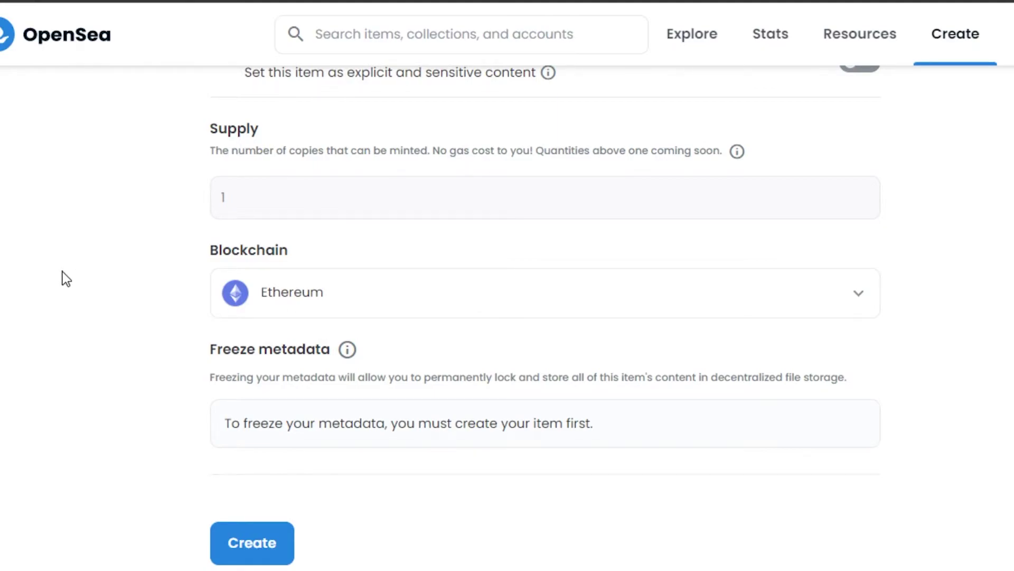
left_click(496, 275)
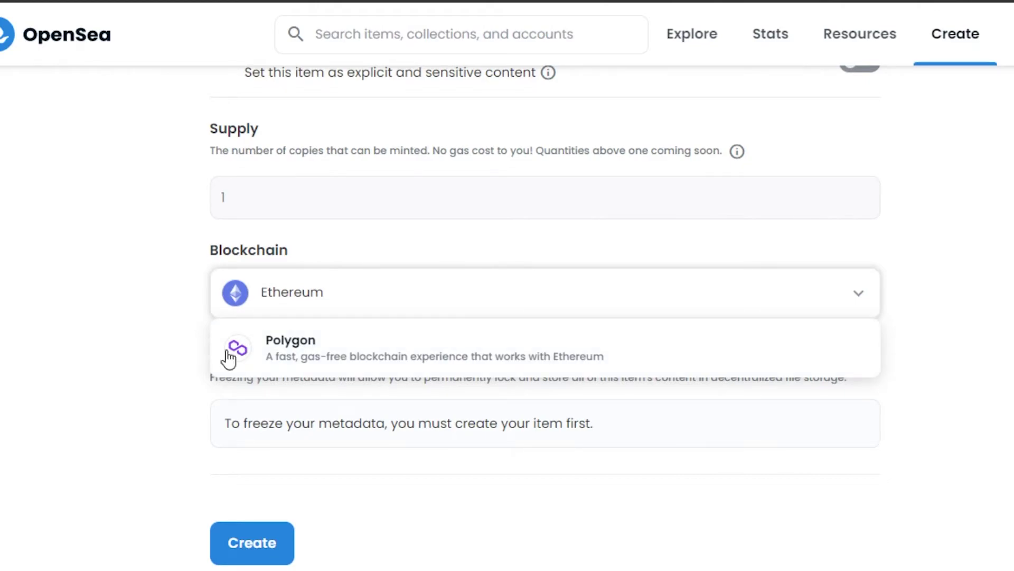
left_click(319, 353)
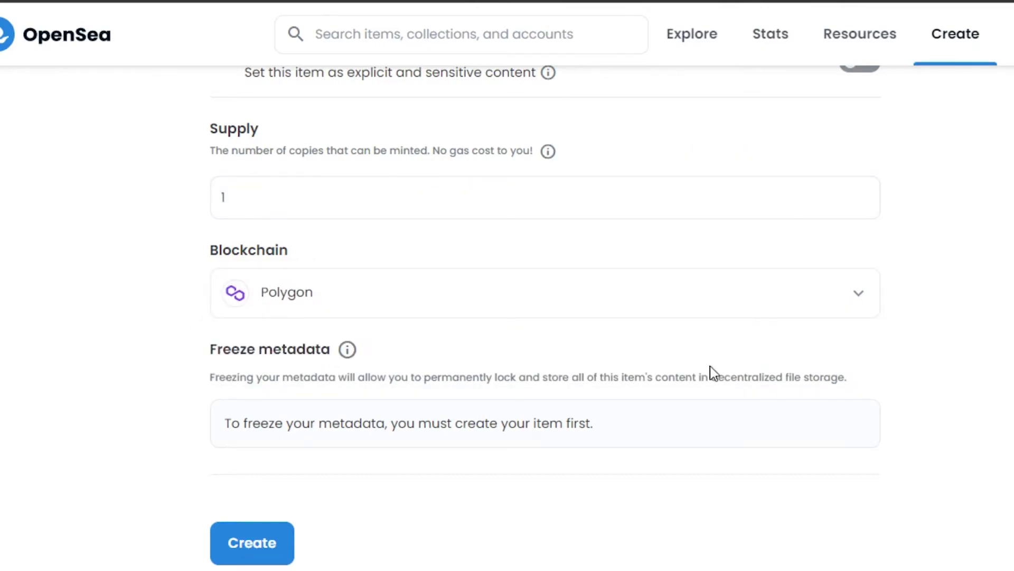
Step: Review the filled-in form from the media file and name down to the blockchain and metadata settings
scroll(794, 406, "up", 15)
scroll(168, 319, "up", 5)
scroll(168, 319, "down", 13)
scroll(168, 319, "up", 13)
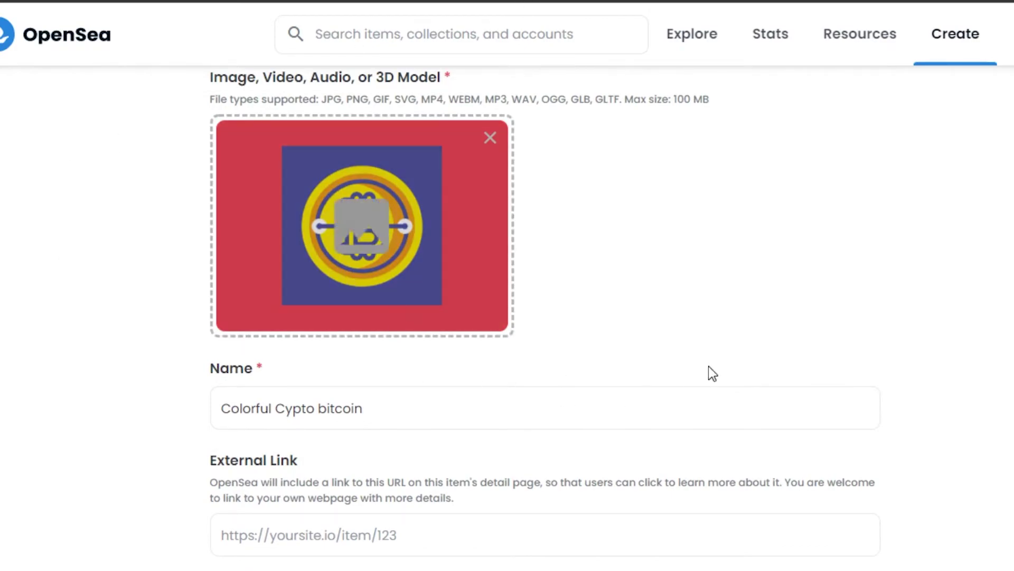
scroll(840, 384, "down", 13)
scroll(545, 319, "down", 10)
scroll(546, 318, "up", 15)
scroll(544, 317, "down", 4)
scroll(544, 317, "up", 5)
scroll(544, 317, "down", 15)
Step: Submit the completed form to create the NFT item
scroll(544, 317, "up", 8)
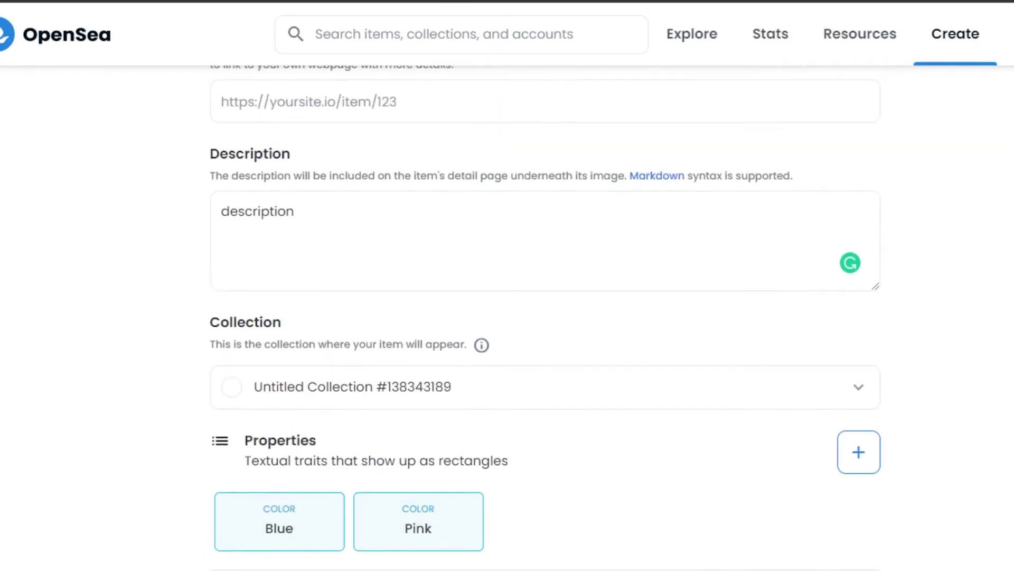
scroll(544, 317, "down", 8)
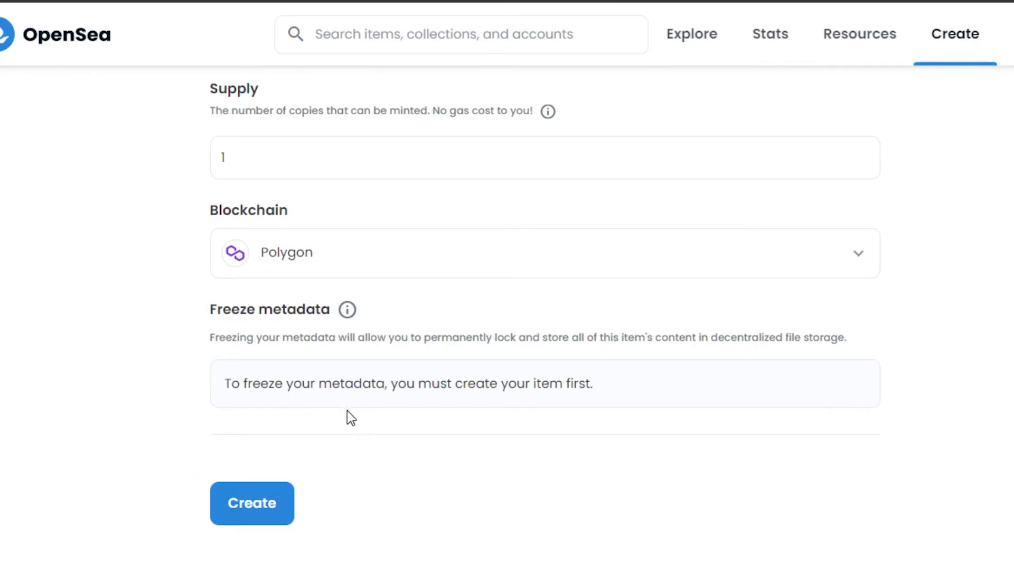
left_click(276, 508)
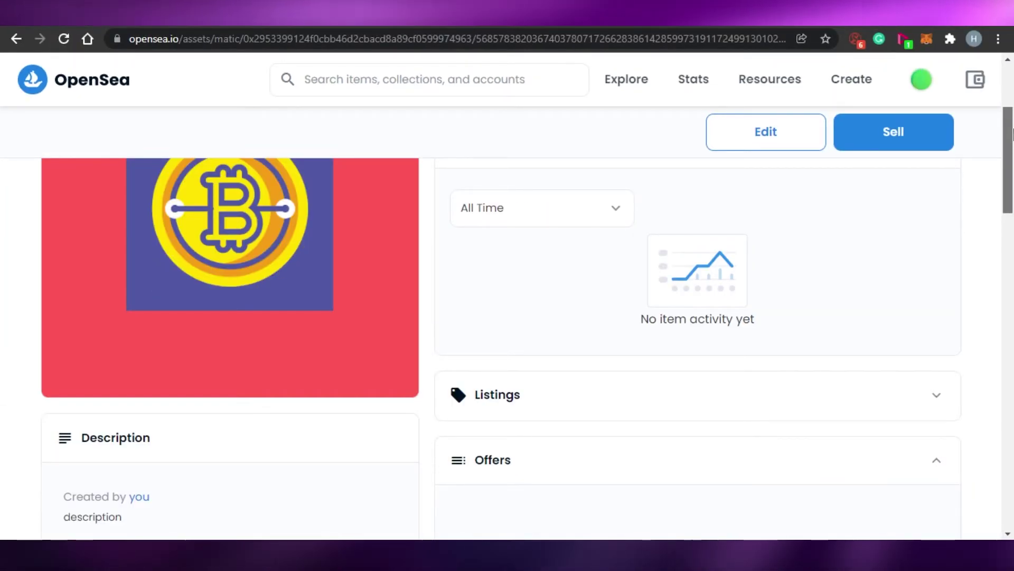
Step: Look through the new item's page, including its price history, listings, offers, description and item activity
scroll(1013, 98, "down", 1)
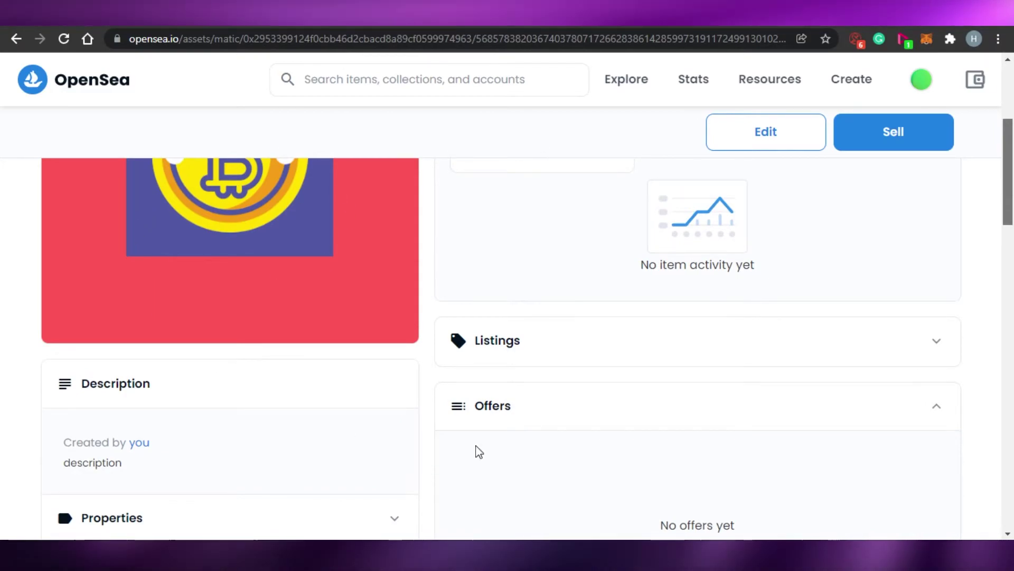
scroll(79, 205, "up", 5)
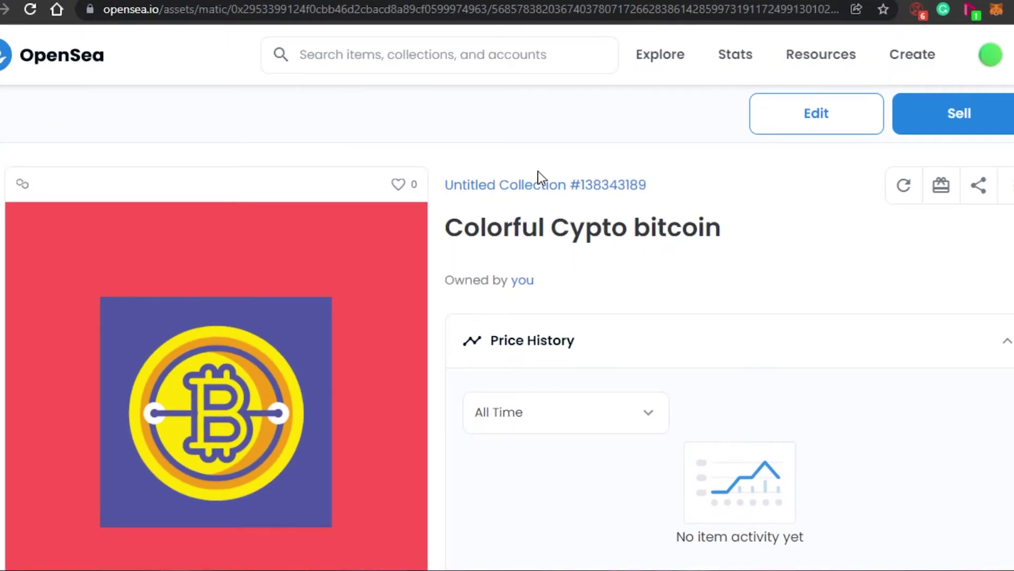
scroll(766, 317, "down", 5)
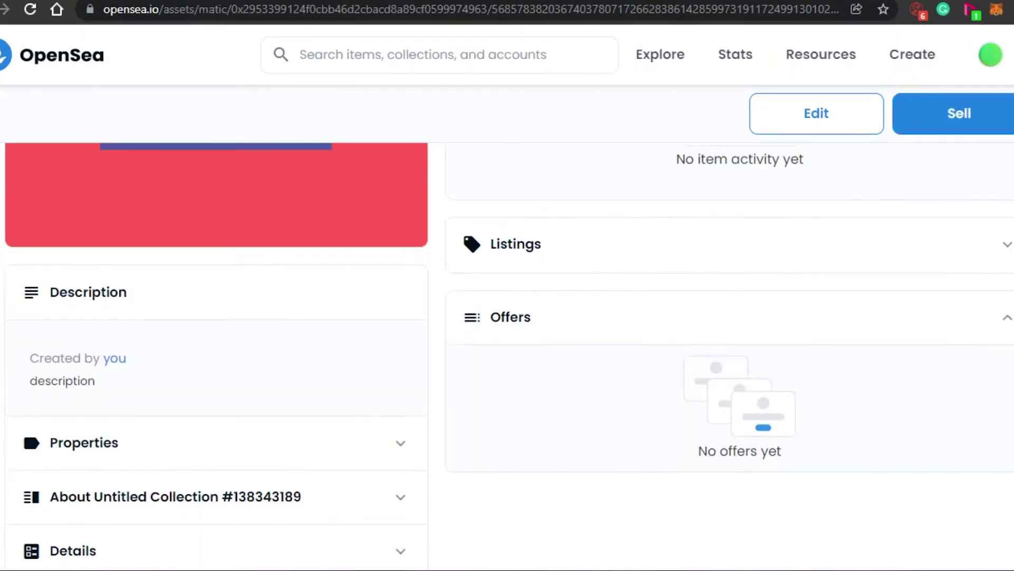
scroll(74, 262, "down", 3)
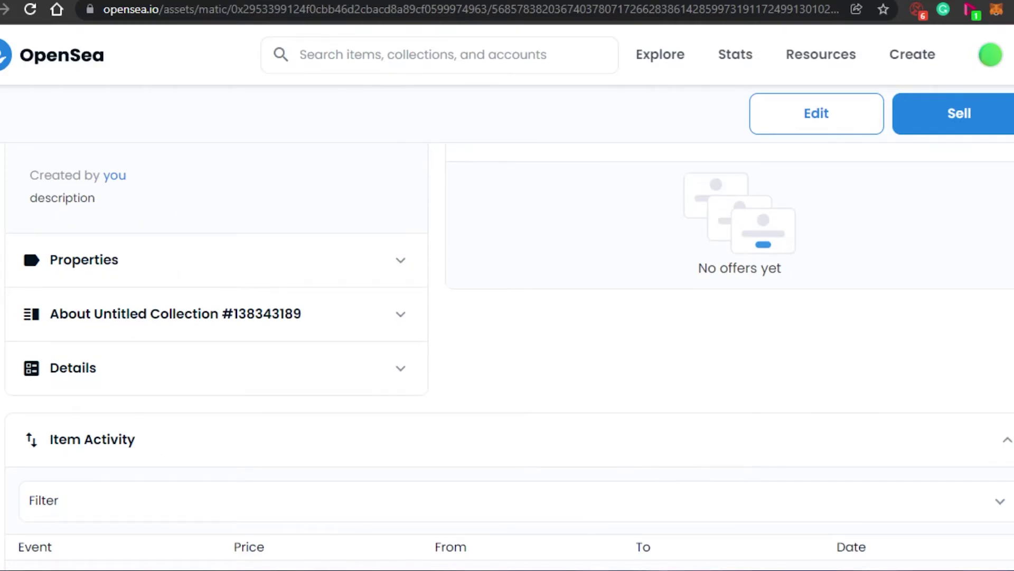
scroll(508, 317, "down", 5)
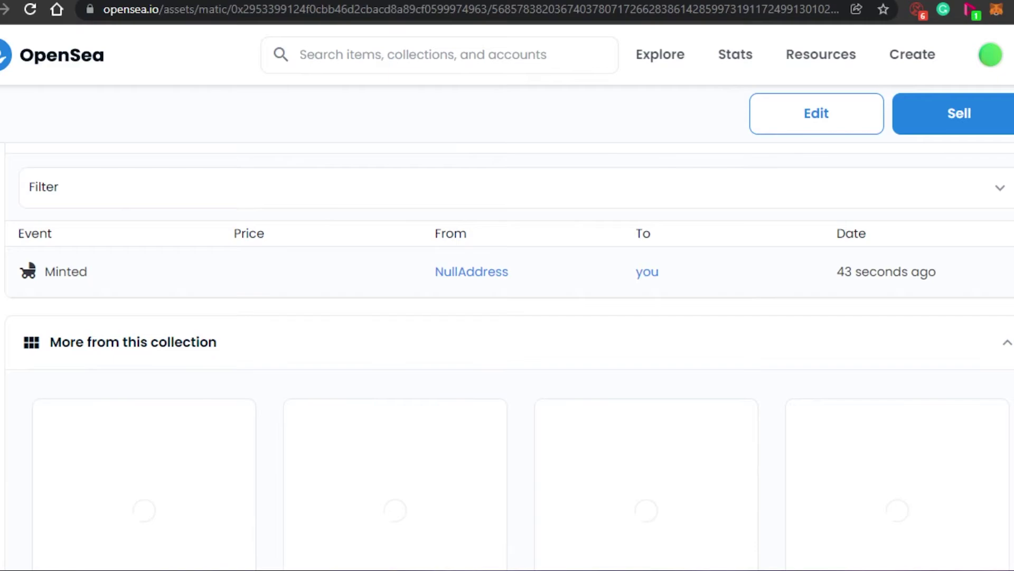
scroll(508, 353, "down", 3)
scroll(507, 354, "up", 10)
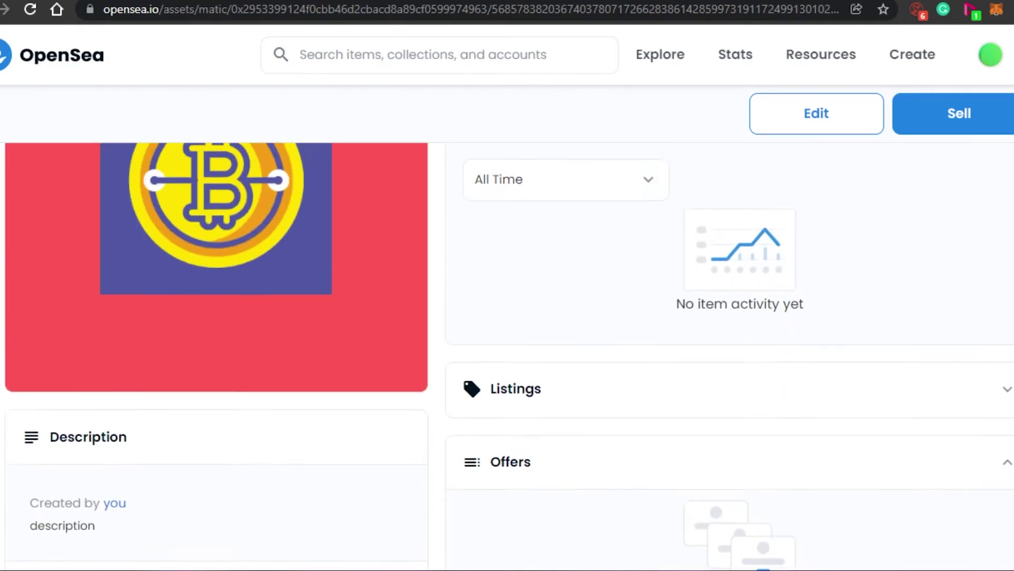
Step: Start listing the Colorful Cypto bitcoin item for sale and set its price to 0.05 ETH
scroll(507, 354, "up", 4)
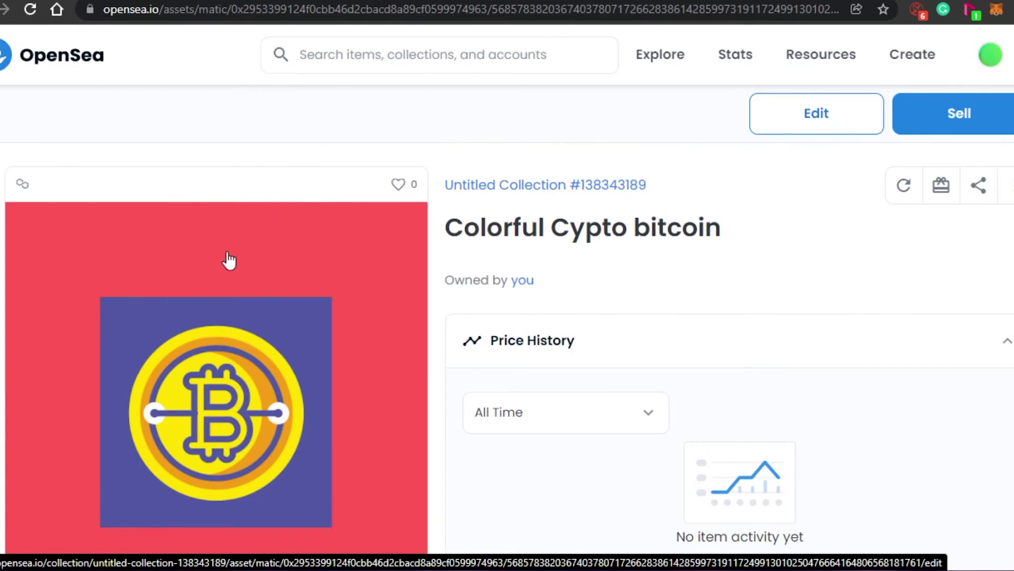
left_click(954, 116)
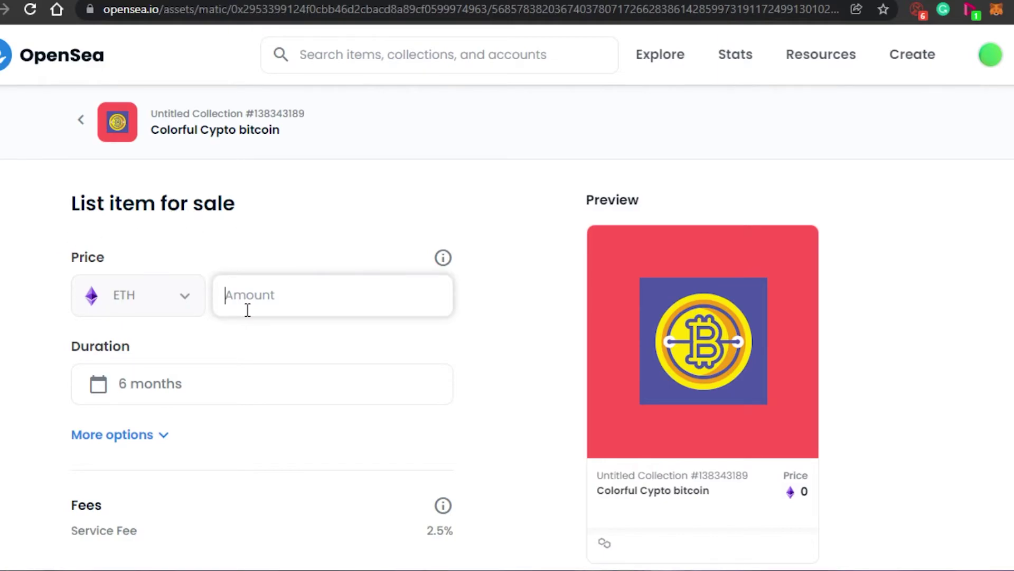
left_click(186, 300)
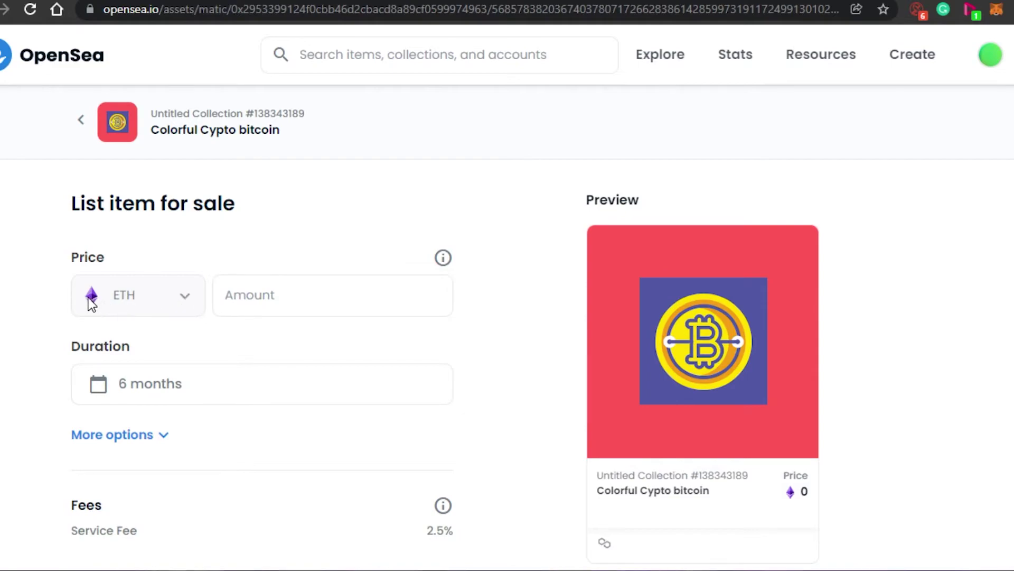
left_click(290, 293)
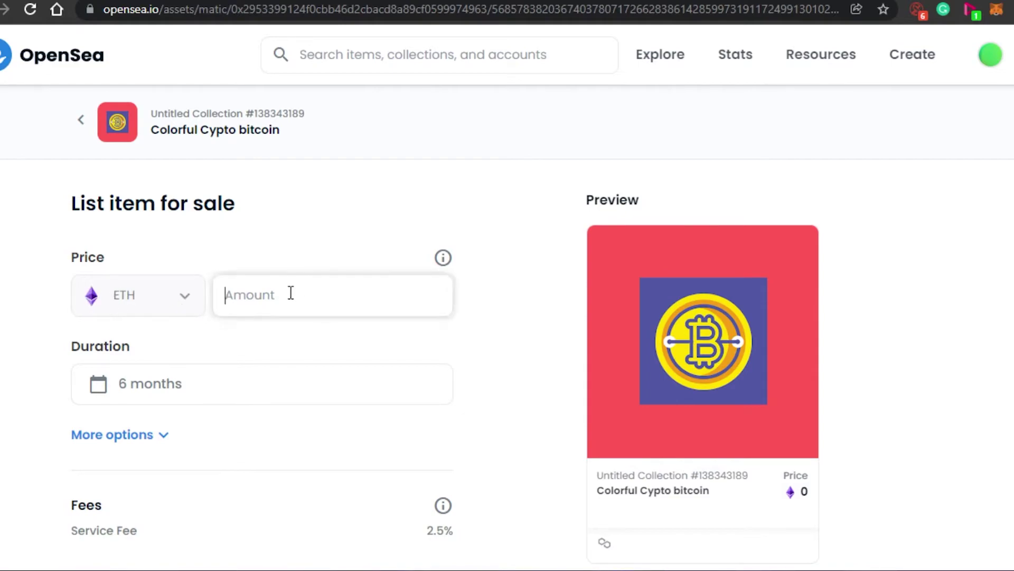
type("0")
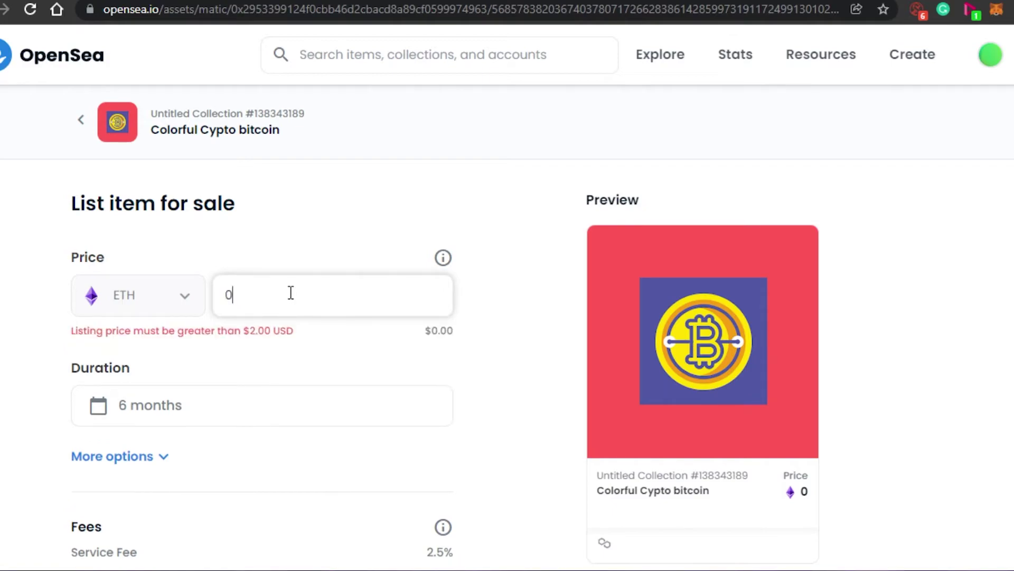
type(".05")
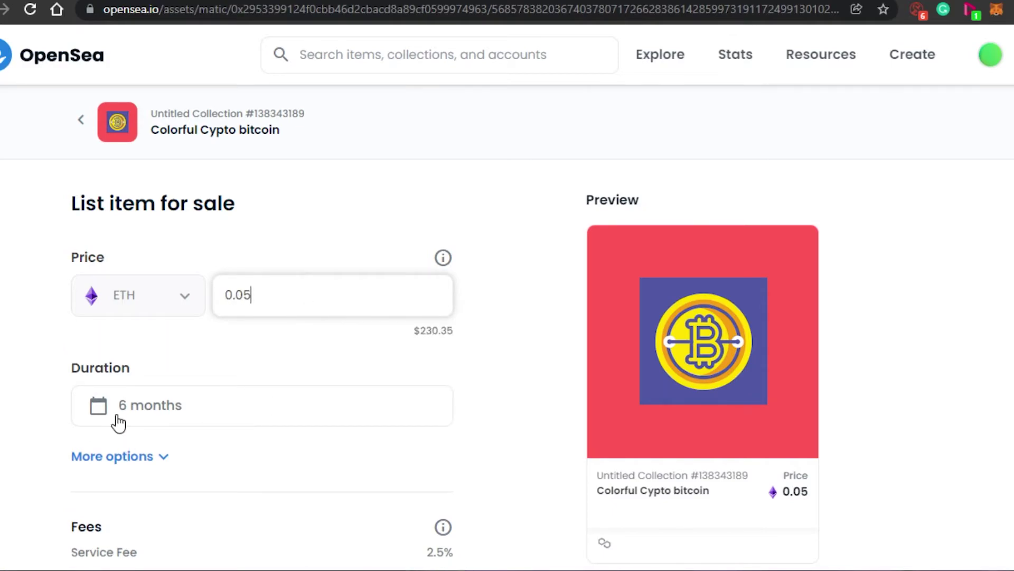
Step: Look over the date range options for the listing's duration and close them
left_click(132, 420)
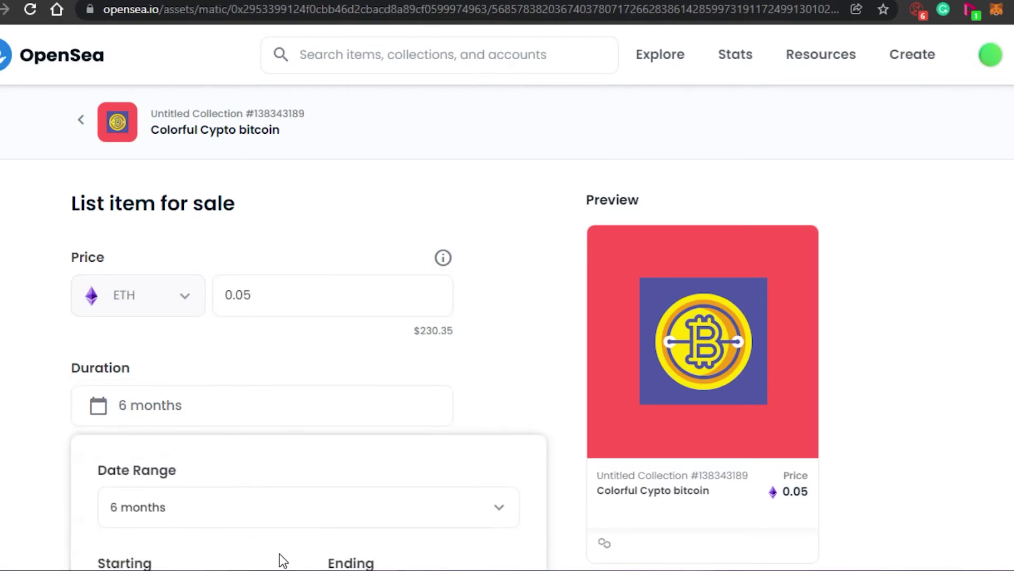
scroll(282, 557, "down", 4)
left_click(264, 323)
left_click(185, 453)
key("Escape")
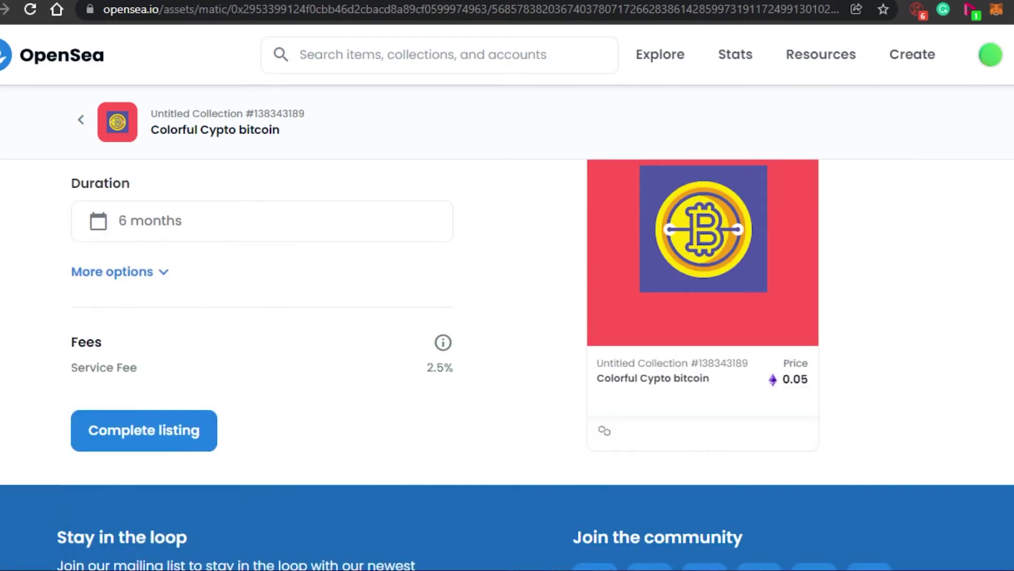
Step: Review the listing's duration, service fee and item preview, and check the currency behind the previewed price
scroll(507, 327, "down", 5)
scroll(508, 328, "up", 6)
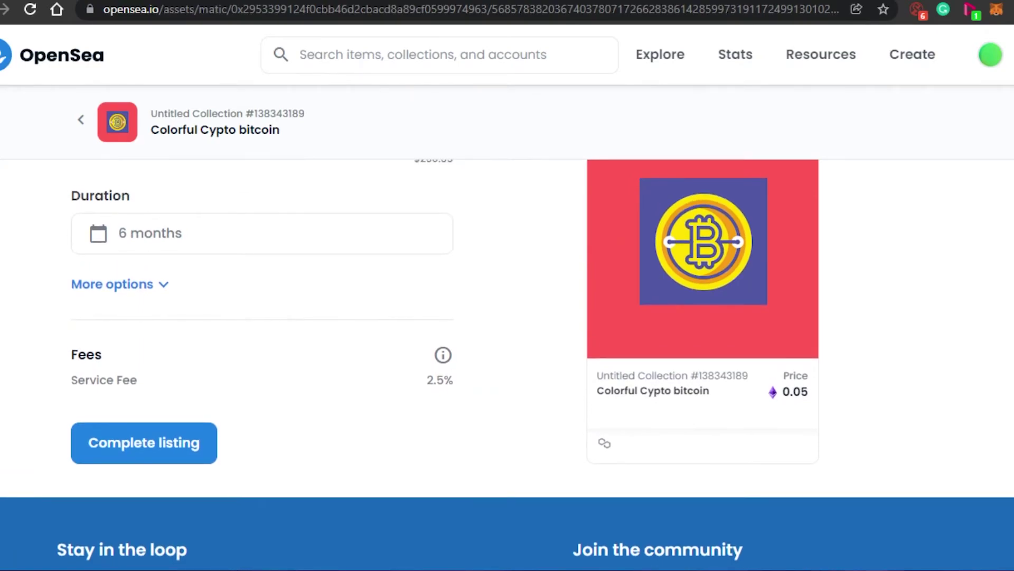
scroll(507, 317, "up", 1)
scroll(507, 317, "down", 2)
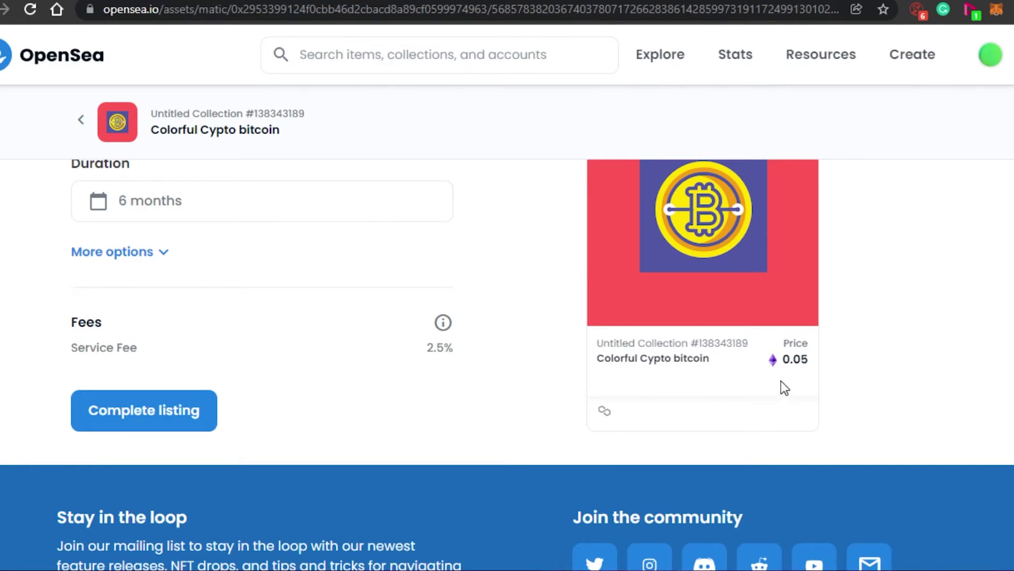
scroll(702, 383, "up", 3)
scroll(703, 383, "down", 3)
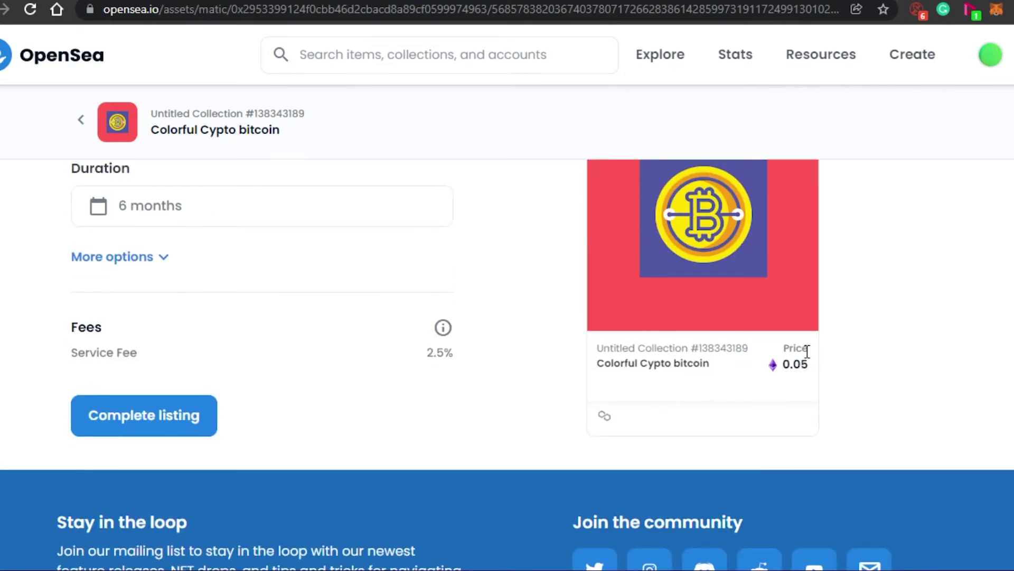
mouse_move(771, 372)
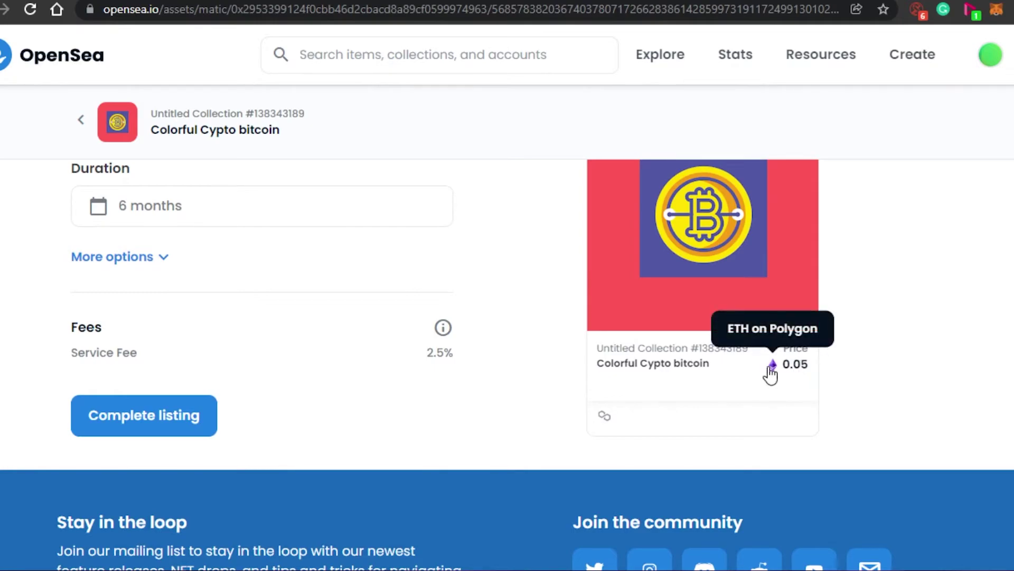
Step: Start completing the listing to view its Unlock currency and Sign message requirements, and close the dialog
left_click(193, 420)
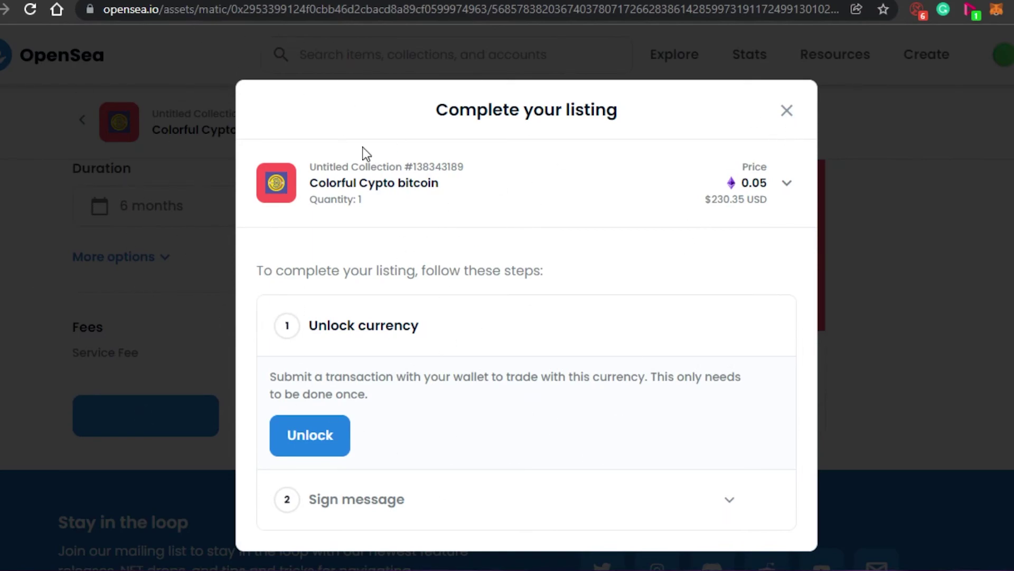
left_click(787, 111)
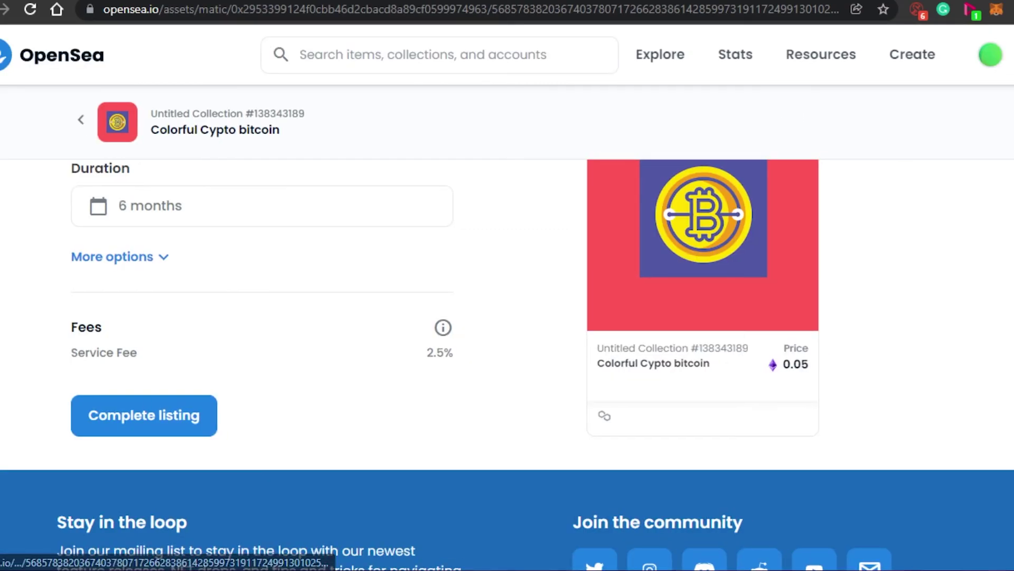
scroll(508, 317, "down", 7)
scroll(507, 317, "up", 7)
scroll(507, 317, "down", 1)
scroll(671, 212, "up", 1)
scroll(671, 211, "down", 3)
scroll(671, 211, "up", 3)
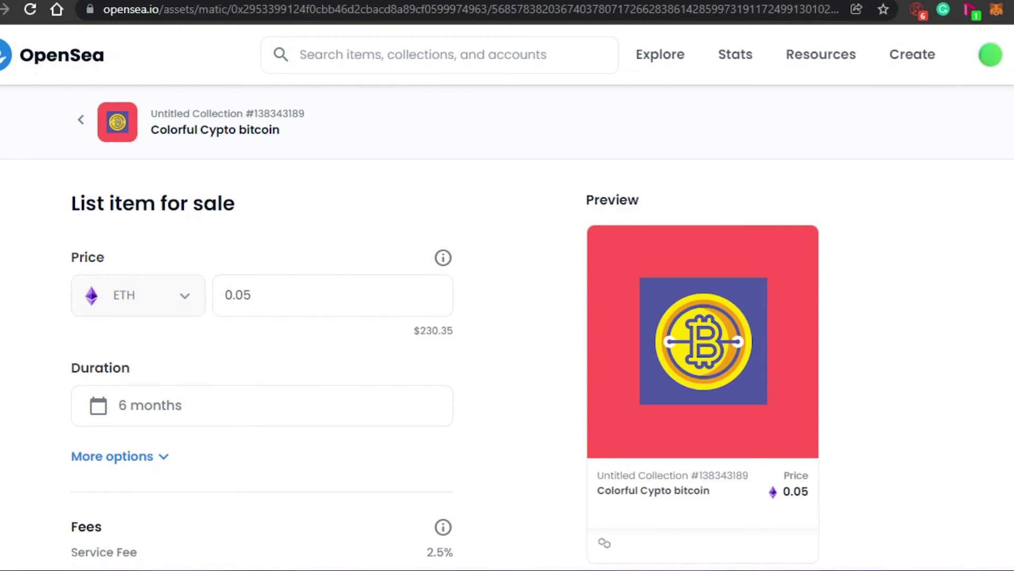
scroll(507, 370, "down", 4)
scroll(507, 369, "up", 4)
scroll(486, 256, "down", 1)
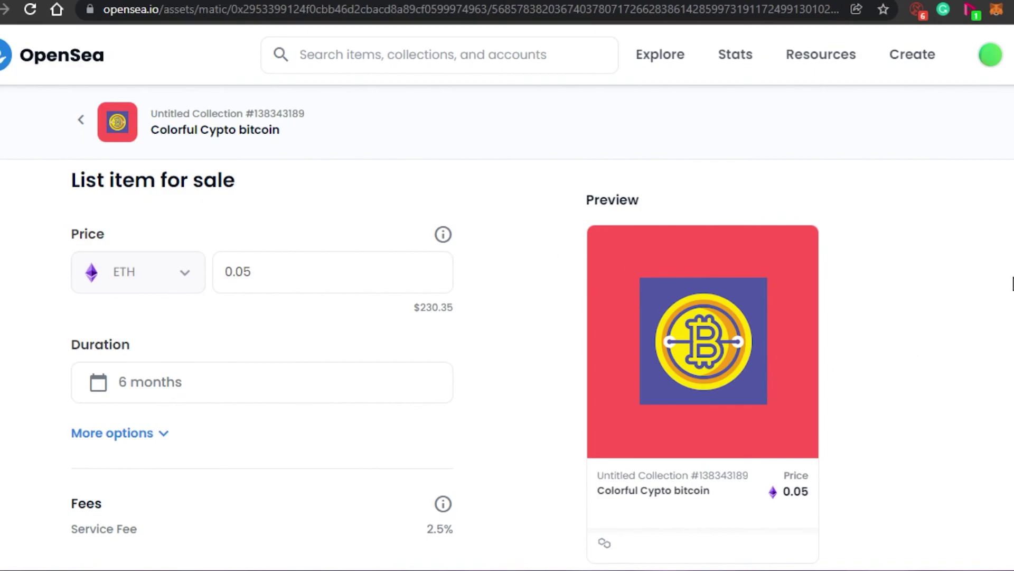
scroll(508, 328, "down", 5)
scroll(507, 328, "up", 6)
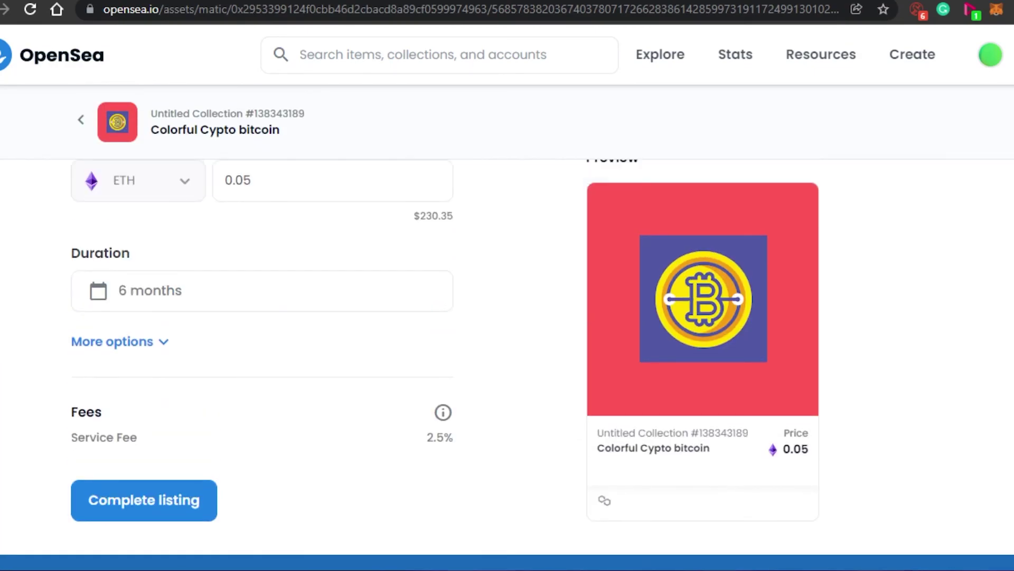
scroll(487, 251, "down", 2)
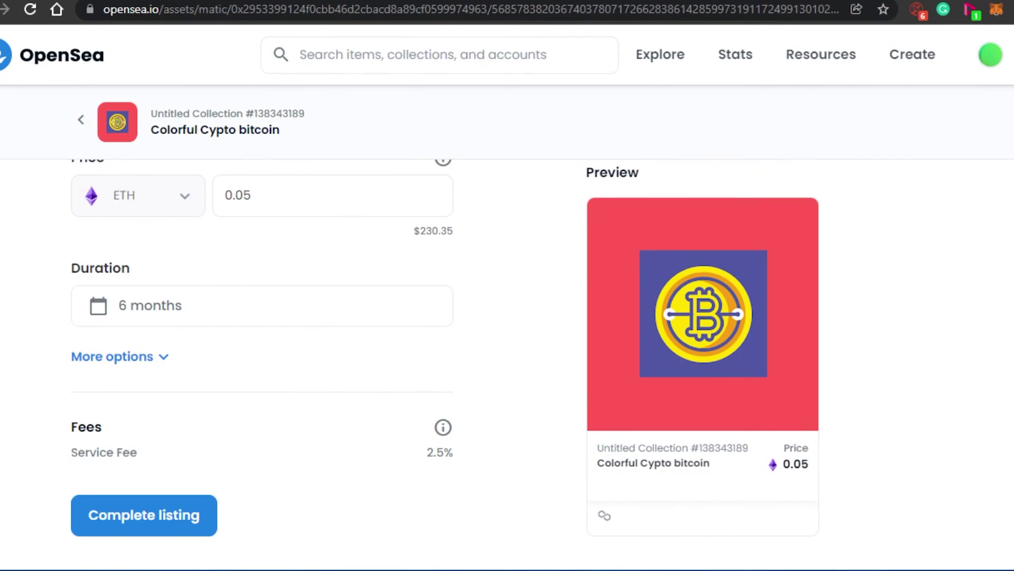
scroll(508, 328, "up", 2)
Step: Browse the NFT items held in the account's profile, including Colorful Cypto bitcoin
scroll(507, 327, "down", 10)
scroll(507, 328, "up", 10)
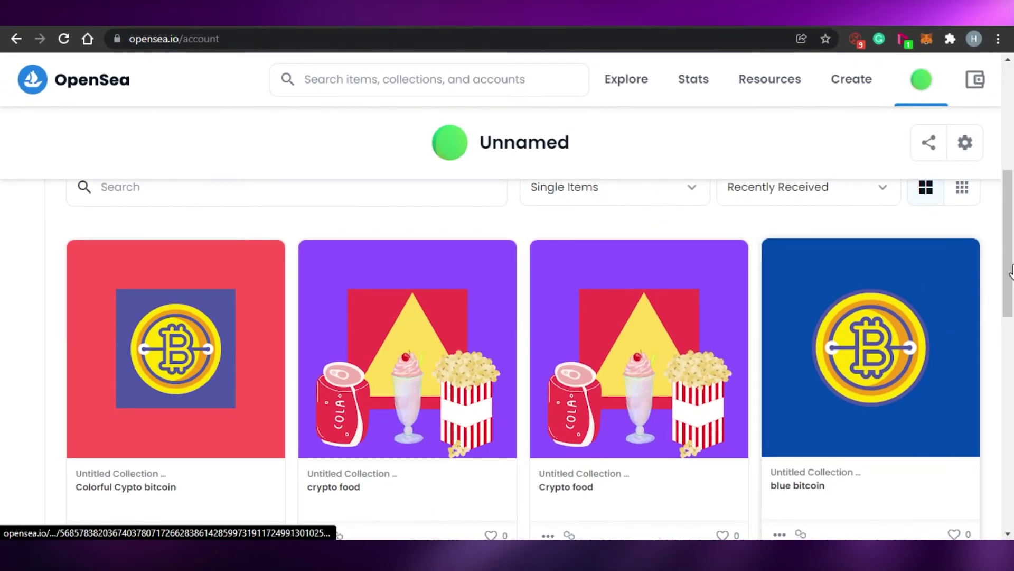
scroll(1011, 309, "down", 5)
left_click_drag(1012, 309, 1011, 245)
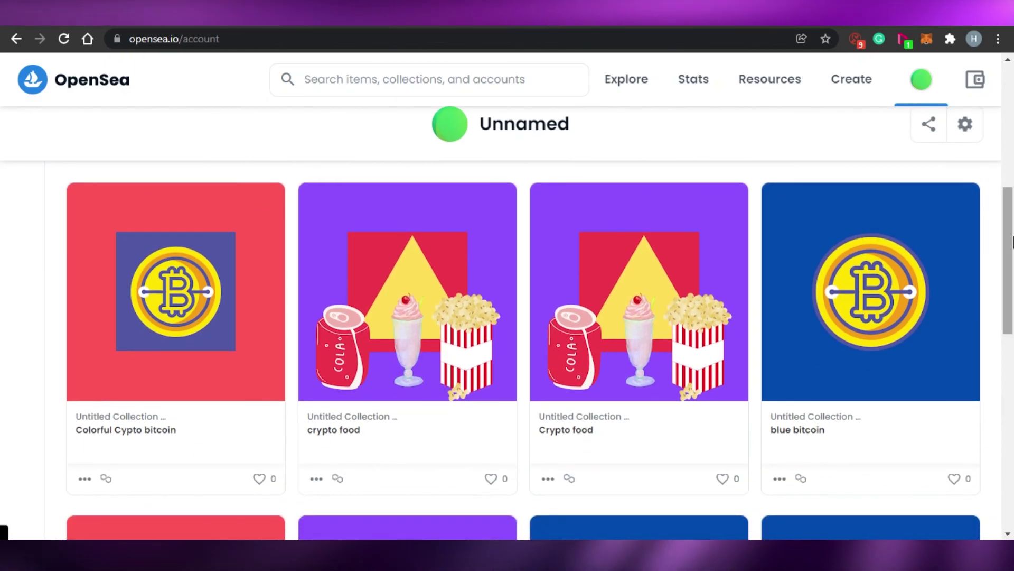